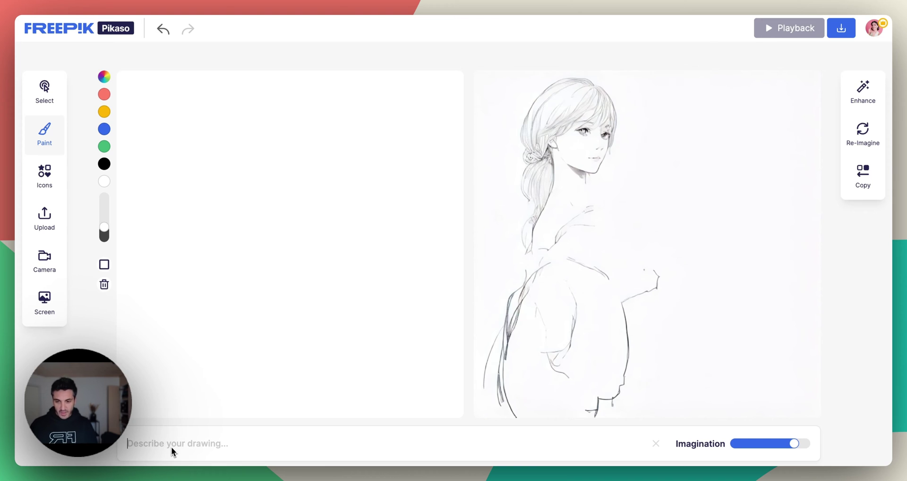
Enter the prompt 'blade runner walking down a street in a future city, neon signs, cars, foggy weather, night time'.
type("blade ")
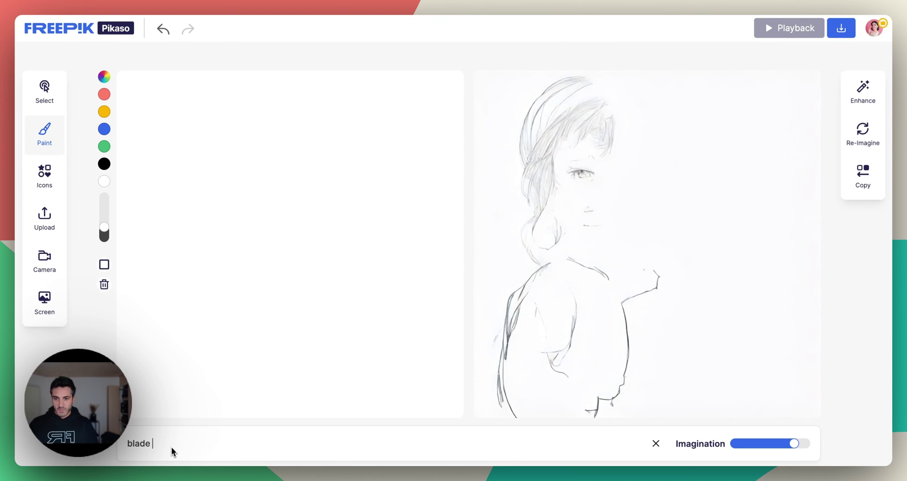
type("runner")
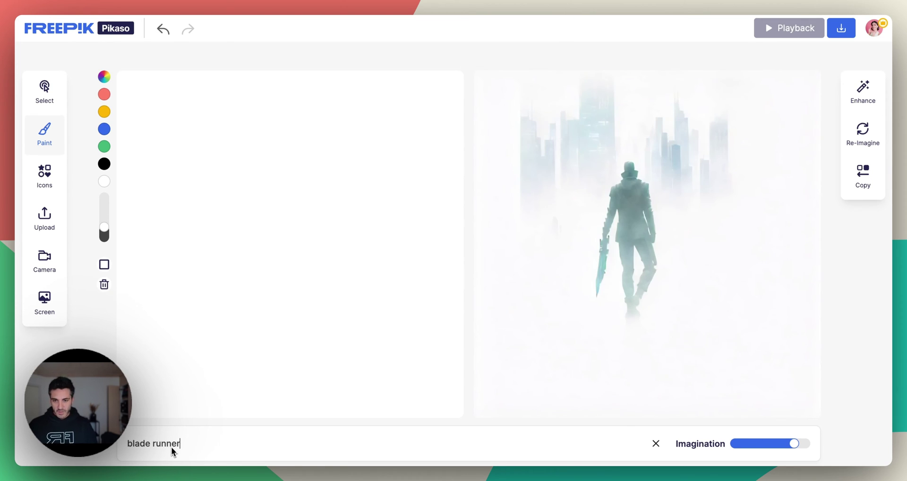
type(" wa")
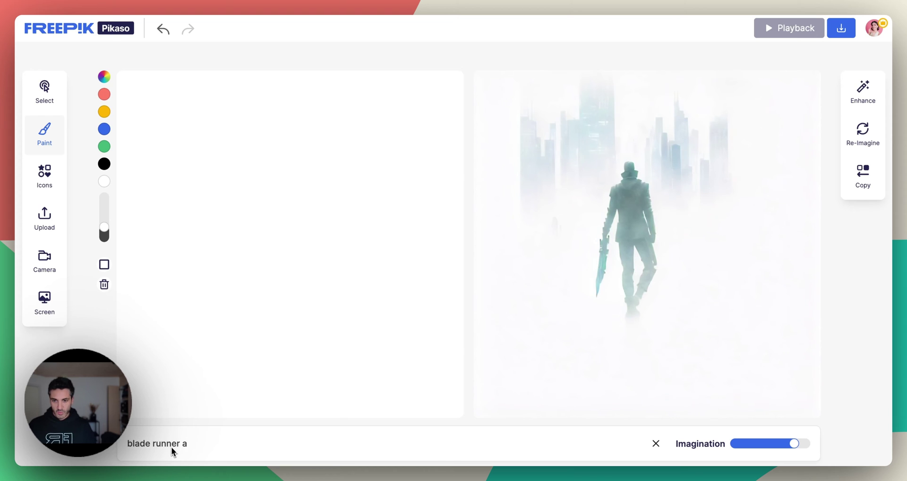
key("BackSpace")
type("walk")
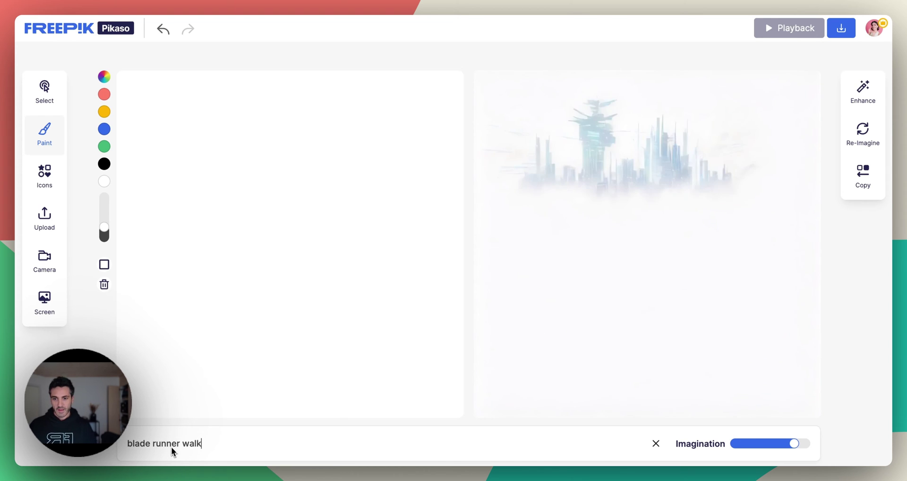
type("ing ")
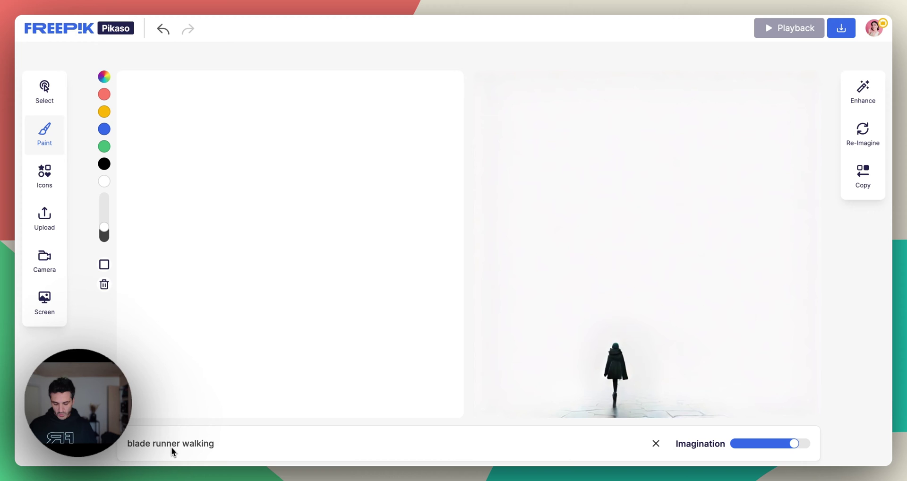
type("down a stre")
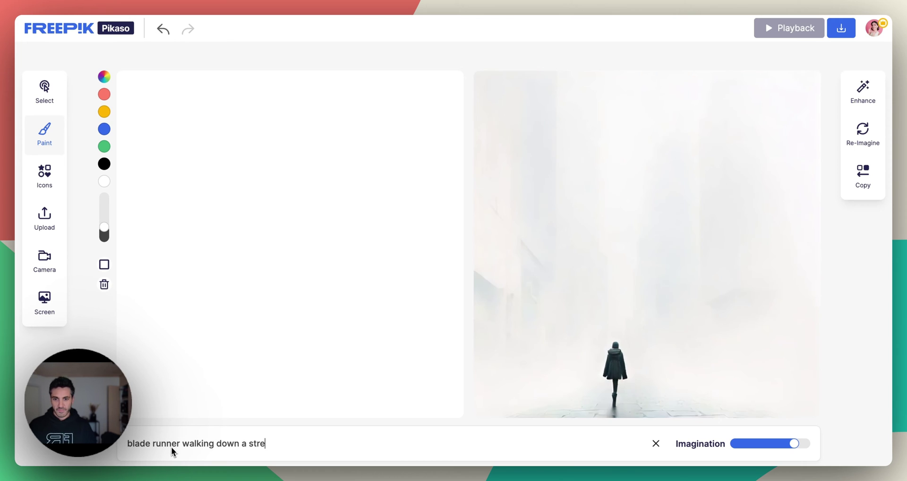
type("et in a")
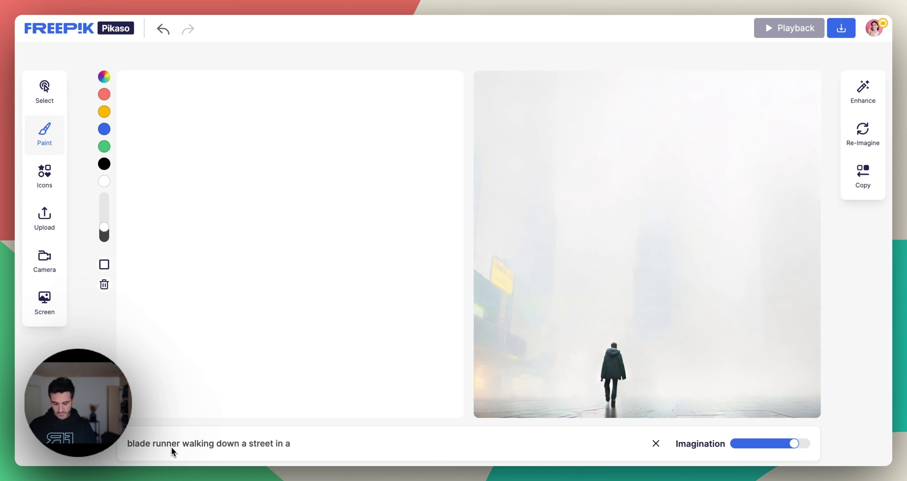
type(" future city")
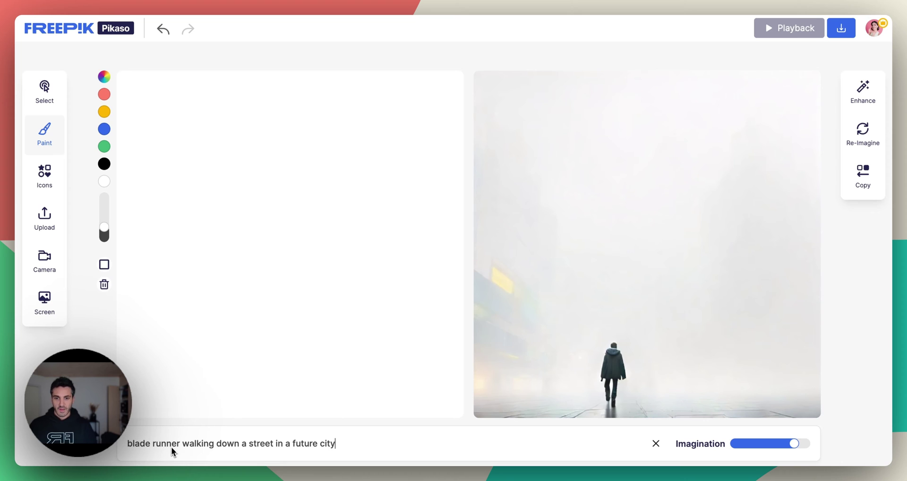
type(", neon ")
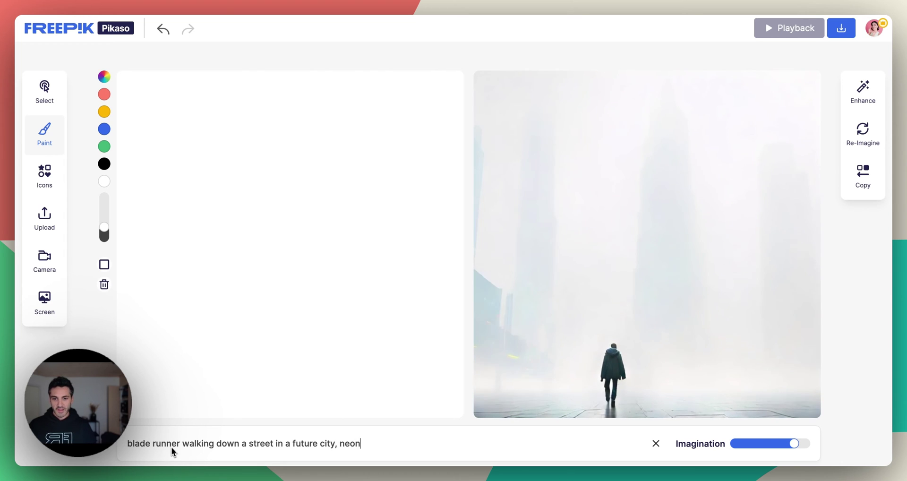
type("signs")
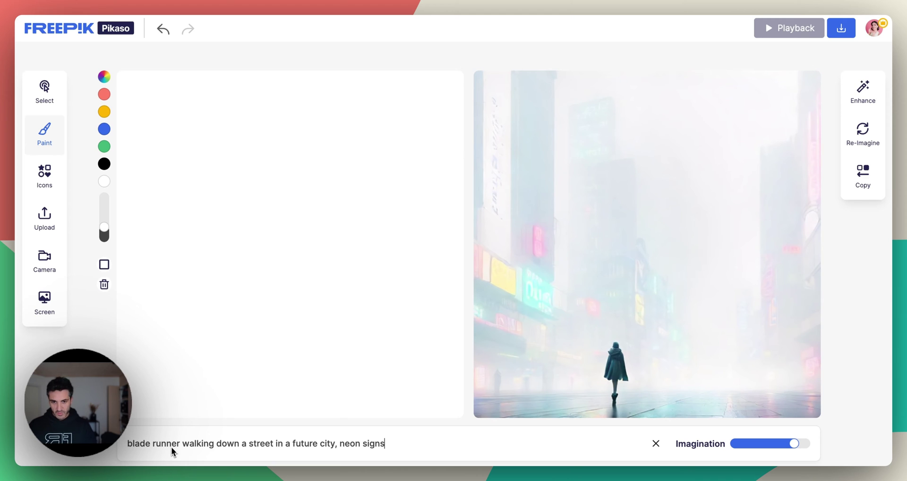
type(", cars ")
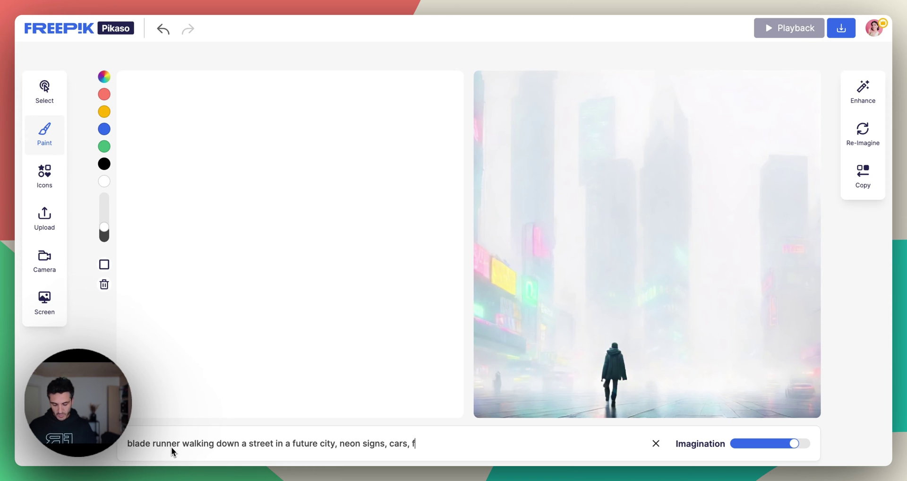
type(" foggy w")
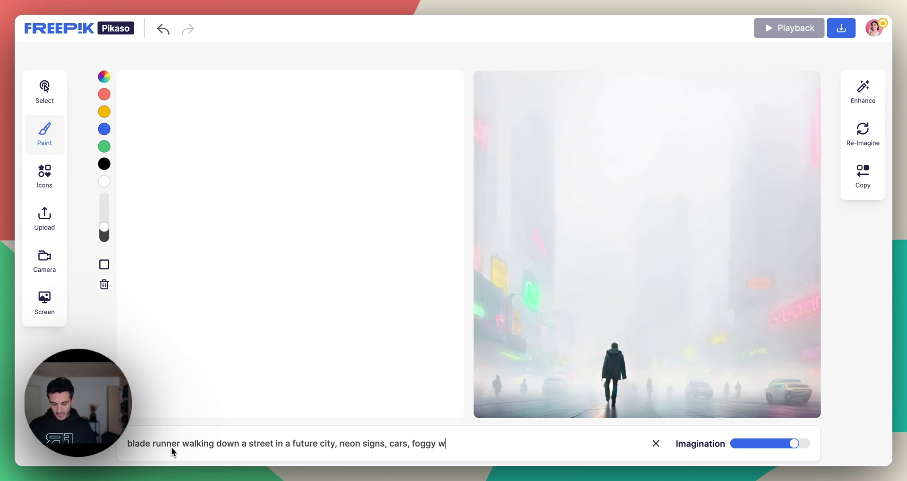
type("eather, ")
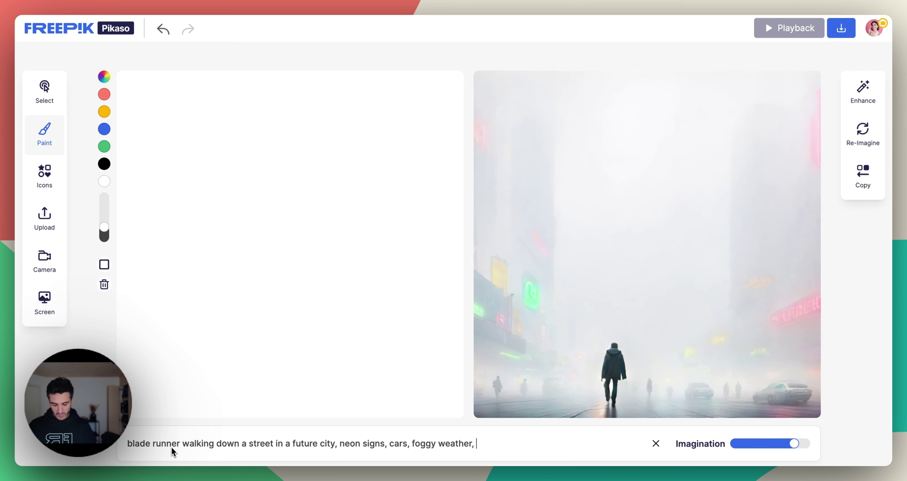
type("night time")
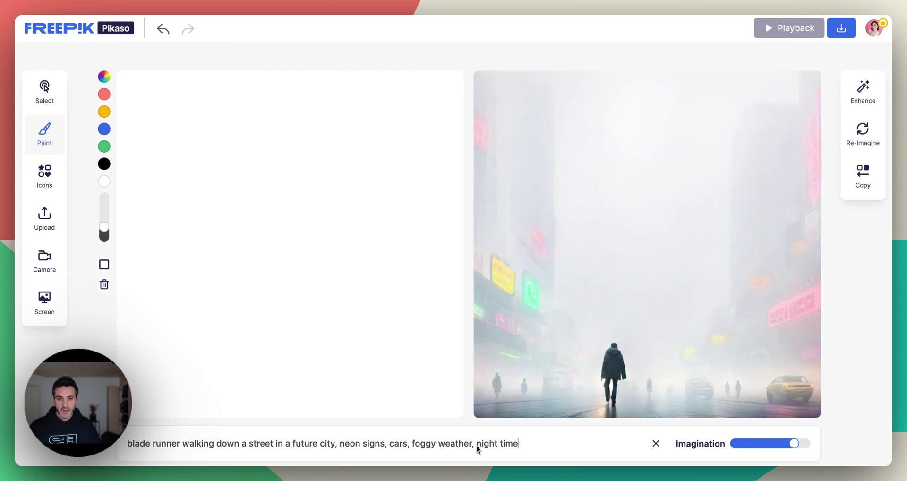
left_click_drag(476, 445, 515, 446)
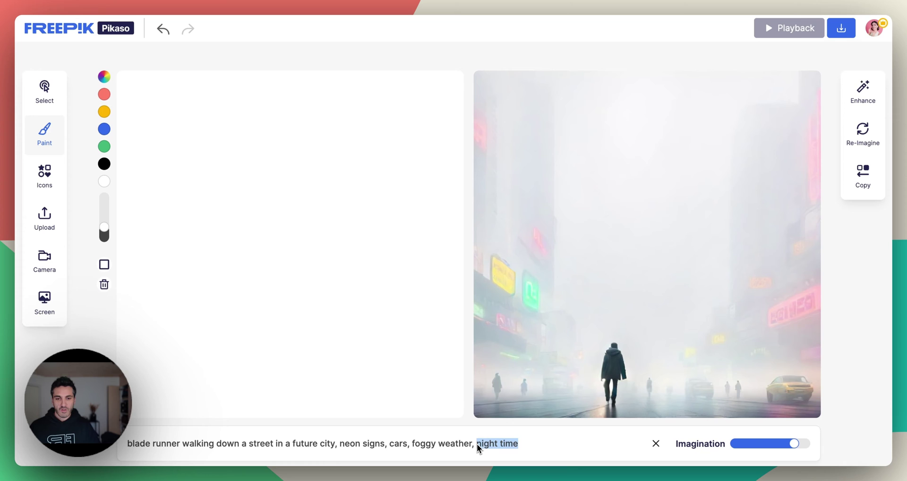
left_click(522, 446)
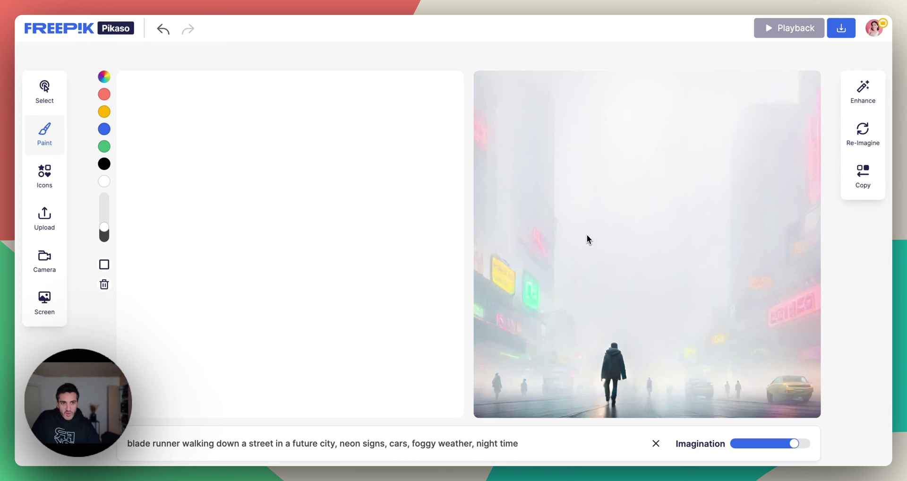
Set the sketch background colour to a muted purple, about RGB 150,115,160.
left_click_drag(297, 258, 326, 260)
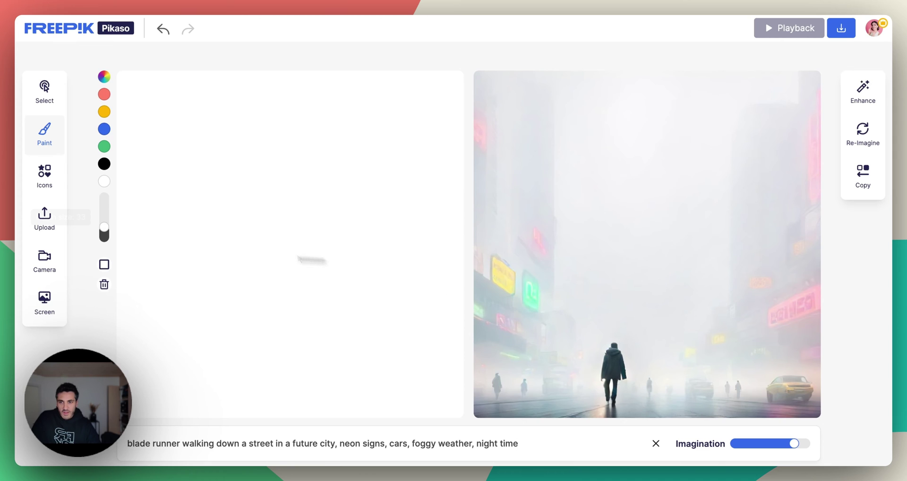
left_click(104, 266)
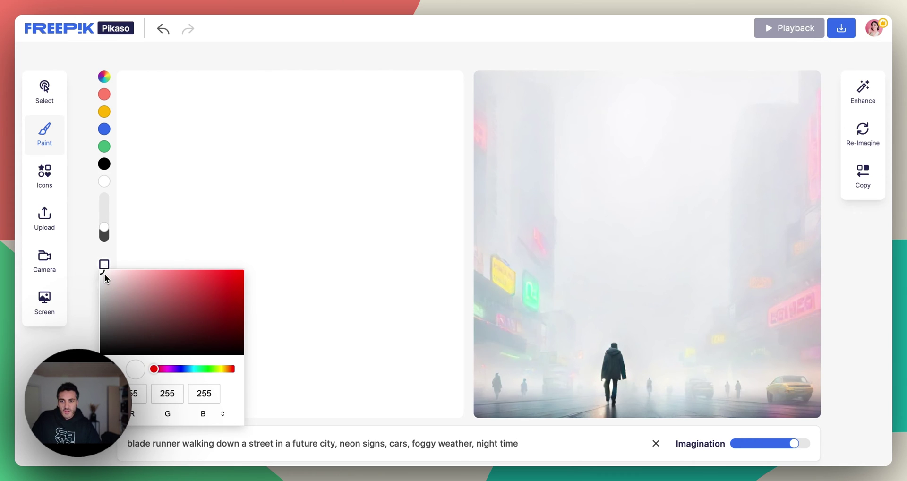
left_click(170, 368)
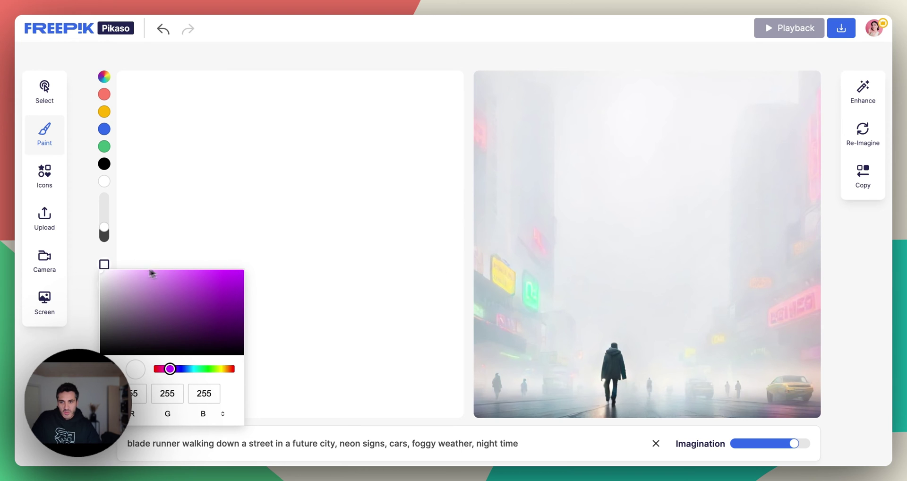
left_click_drag(104, 274, 141, 303)
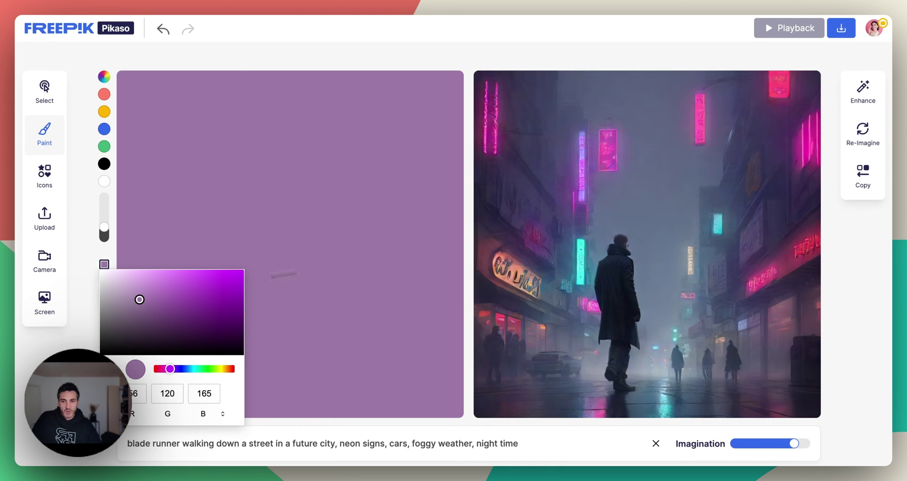
left_click_drag(139, 301, 141, 305)
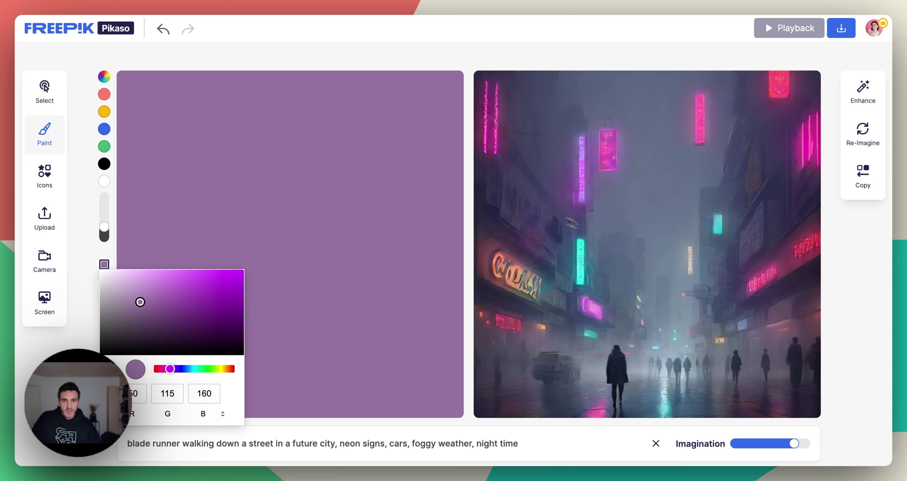
left_click(139, 135)
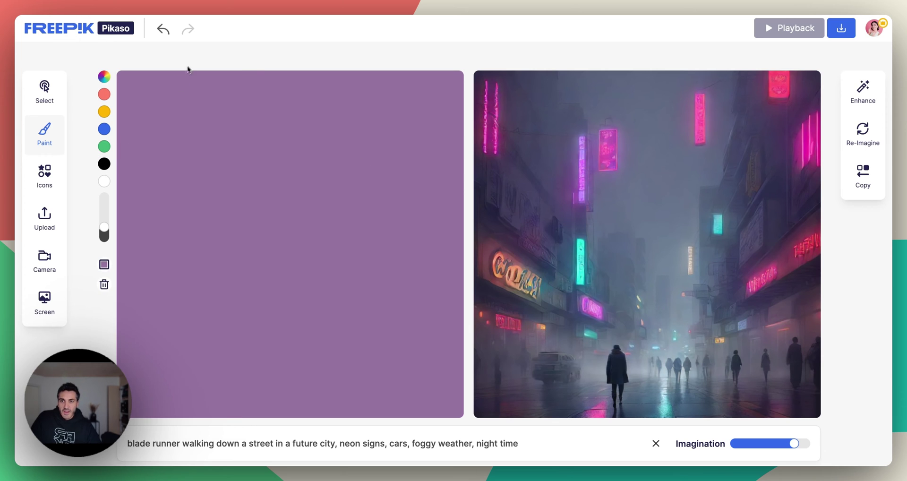
Set the brush to size 74 with a darker purple sampled from the background.
left_click(104, 164)
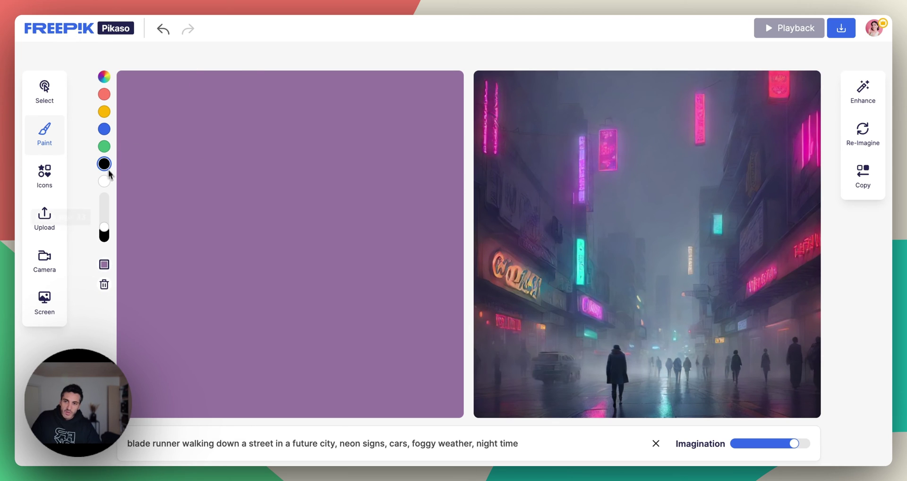
mouse_move(104, 227)
left_mouse_down()
mouse_move(104, 195)
mouse_move(104, 211)
left_mouse_up()
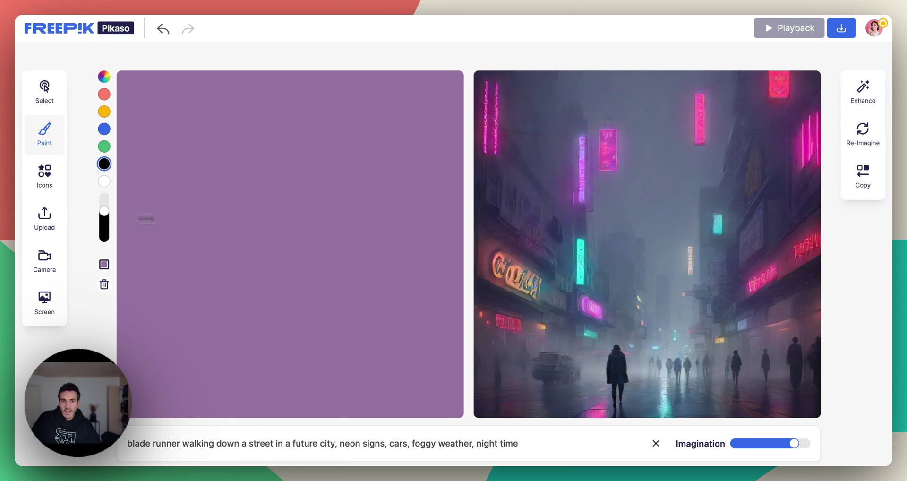
left_click(105, 76)
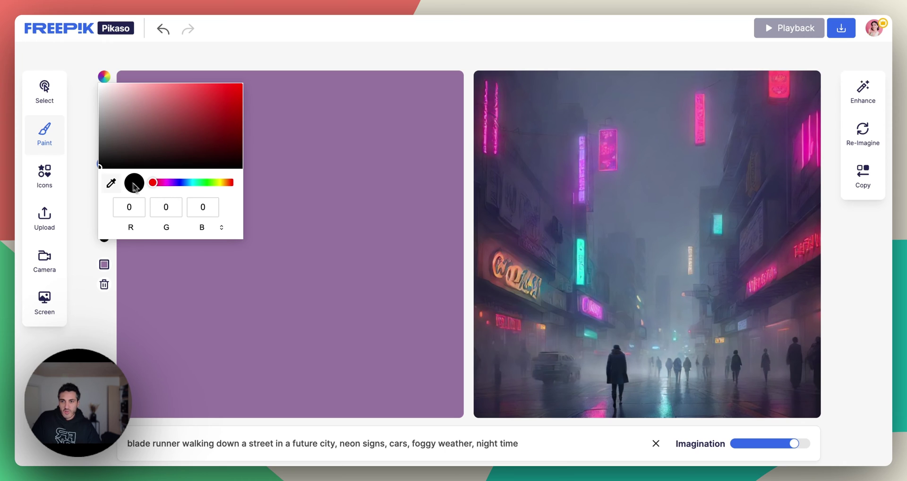
left_click(112, 182)
left_click(322, 199)
left_click_drag(141, 117, 165, 138)
left_click(199, 62)
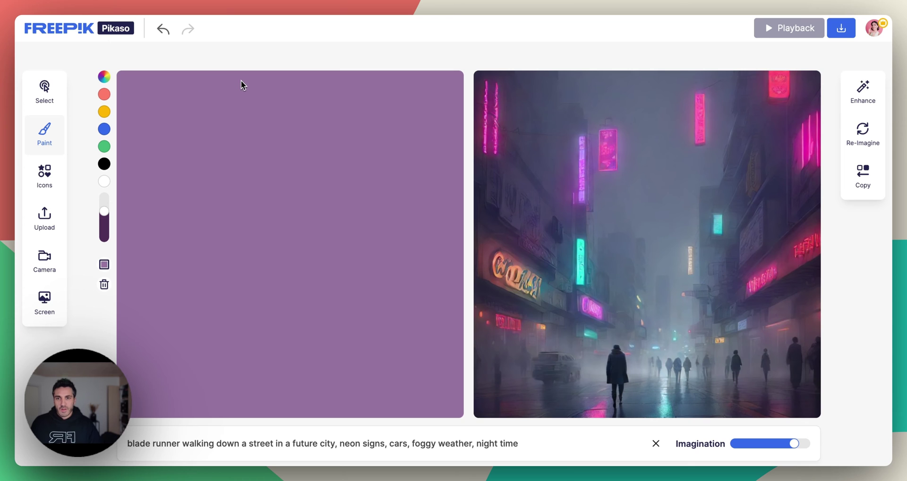
Undo the stray strokes and paint a dark purple column down the left side.
left_click_drag(214, 76, 215, 184)
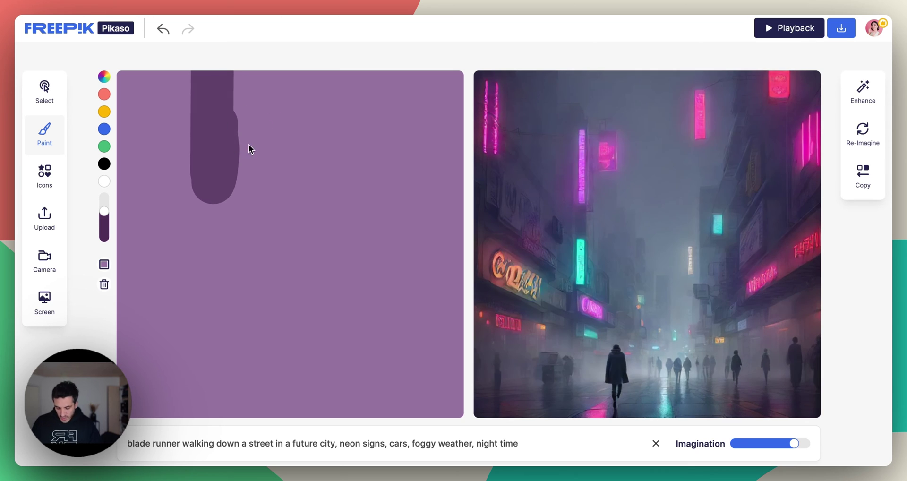
key("super+z")
left_click(205, 80)
left_click_drag(205, 80, 202, 260)
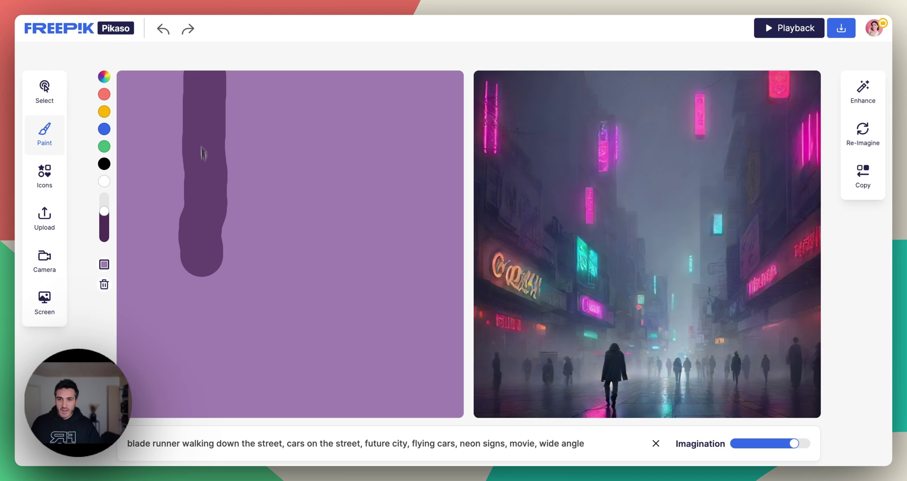
key("super+a")
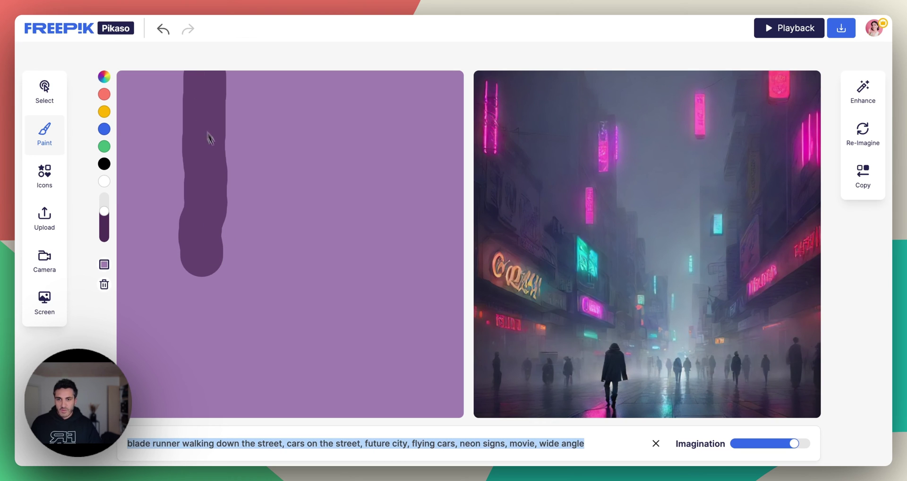
left_click(489, 443)
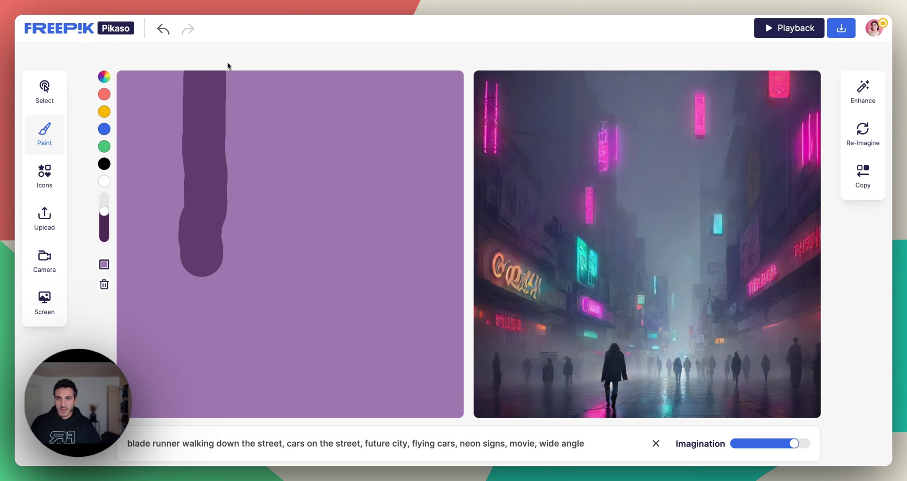
key("super+z")
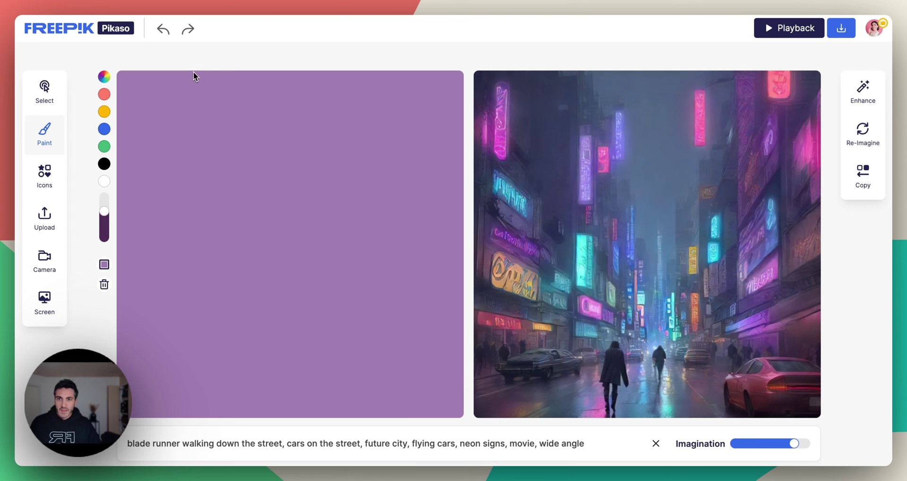
mouse_move(194, 76)
left_mouse_down()
mouse_move(196, 303)
mouse_move(291, 331)
mouse_move(174, 317)
mouse_move(203, 289)
mouse_move(189, 299)
mouse_move(196, 303)
mouse_move(186, 288)
mouse_move(201, 306)
mouse_move(225, 277)
mouse_move(185, 303)
mouse_move(196, 299)
left_mouse_up()
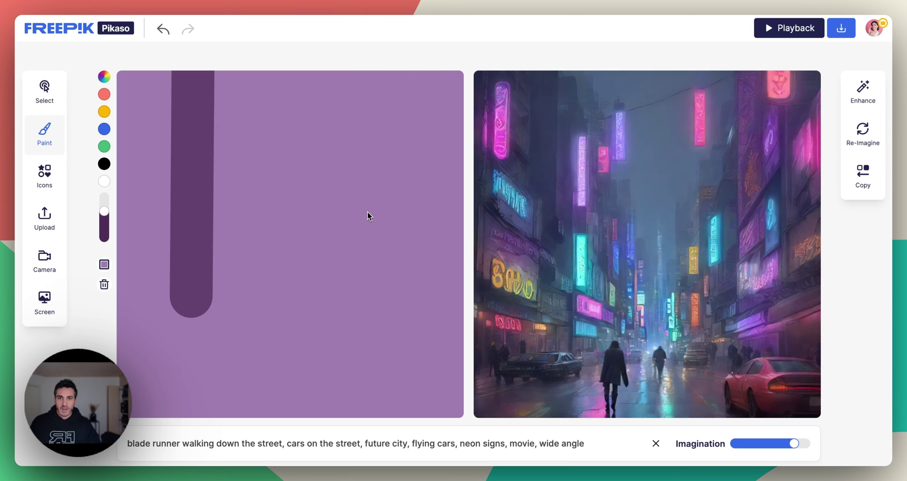
Paint six more dark purple vertical columns hanging from the top of the sketch.
mouse_move(378, 97)
left_mouse_down()
mouse_move(366, 222)
mouse_move(378, 282)
left_mouse_up()
left_click(286, 101)
left_click_drag(285, 100, 283, 270)
left_click_drag(437, 98, 437, 273)
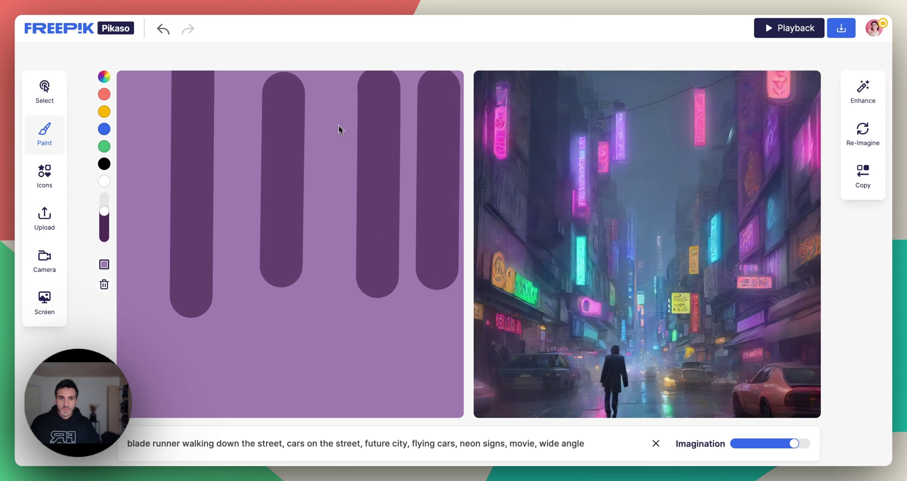
left_click_drag(329, 103, 326, 288)
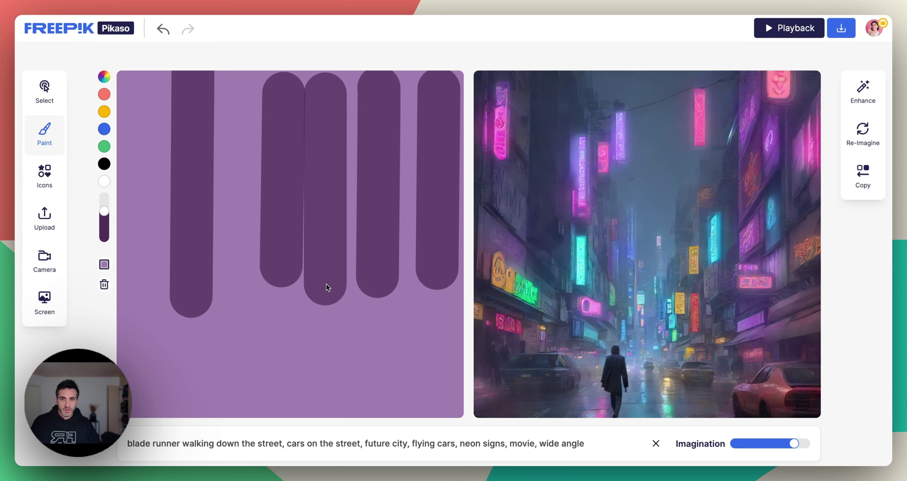
left_click_drag(231, 101, 232, 296)
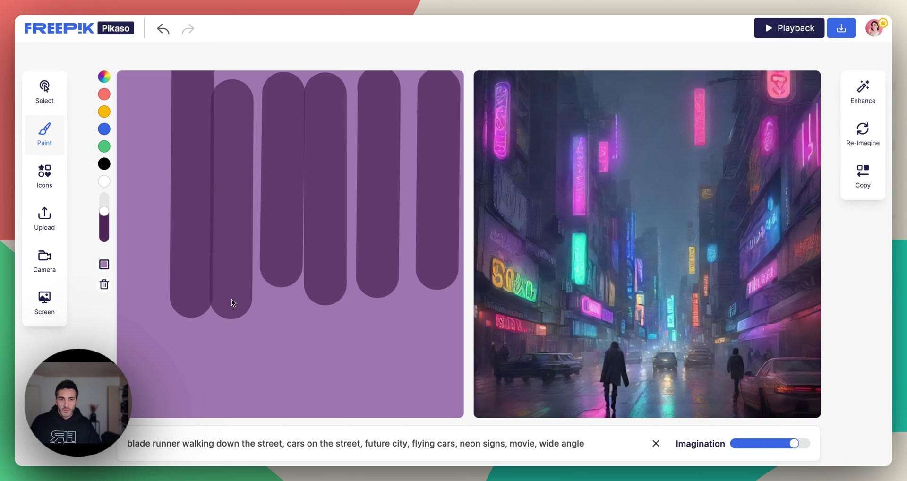
left_click_drag(143, 94, 140, 277)
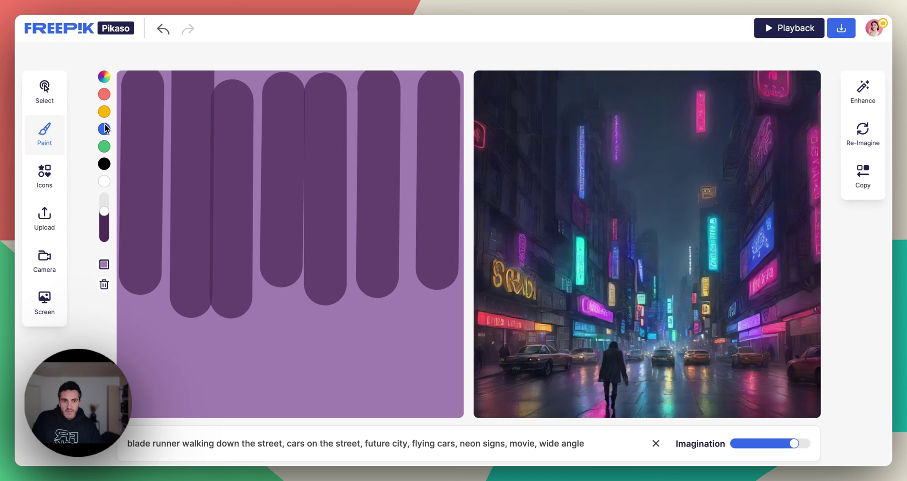
Switch the paint to bright pink-purple (RGB 220/113/249) and reduce the brush size.
left_click(104, 78)
left_click_drag(138, 128, 176, 90)
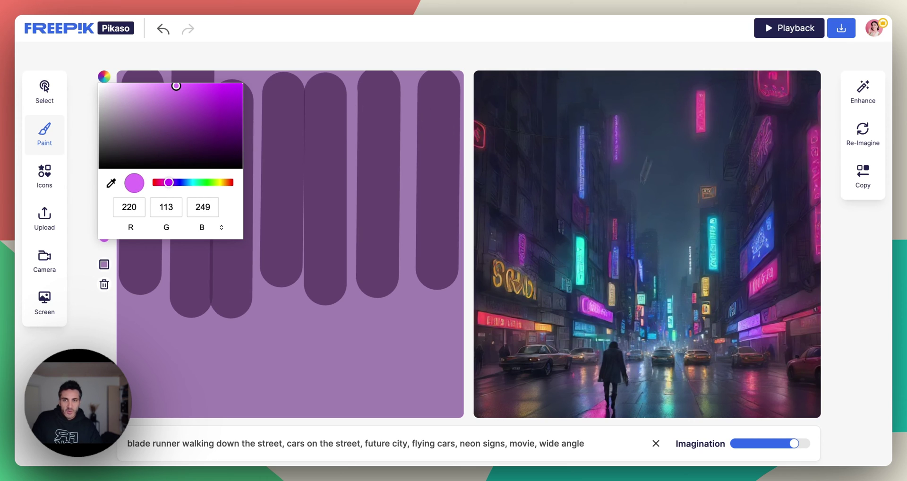
left_click(267, 57)
left_click_drag(104, 211, 105, 227)
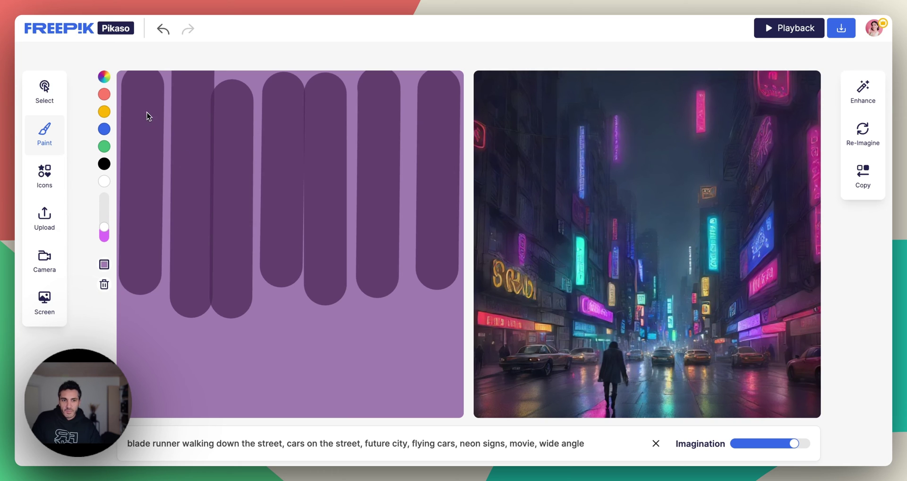
Paint pink diagonal neon-sign strokes across the columns on both left and right sides.
left_click_drag(208, 175, 212, 177)
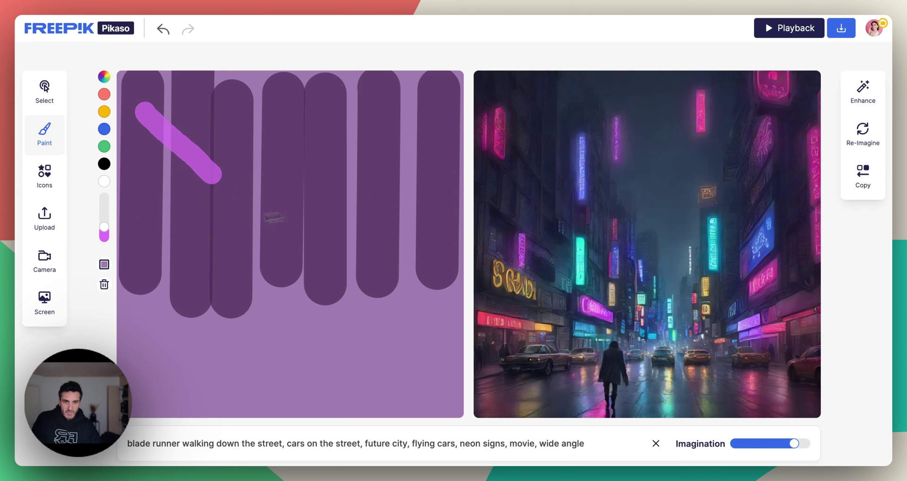
left_click(143, 197)
left_click_drag(144, 198, 195, 230)
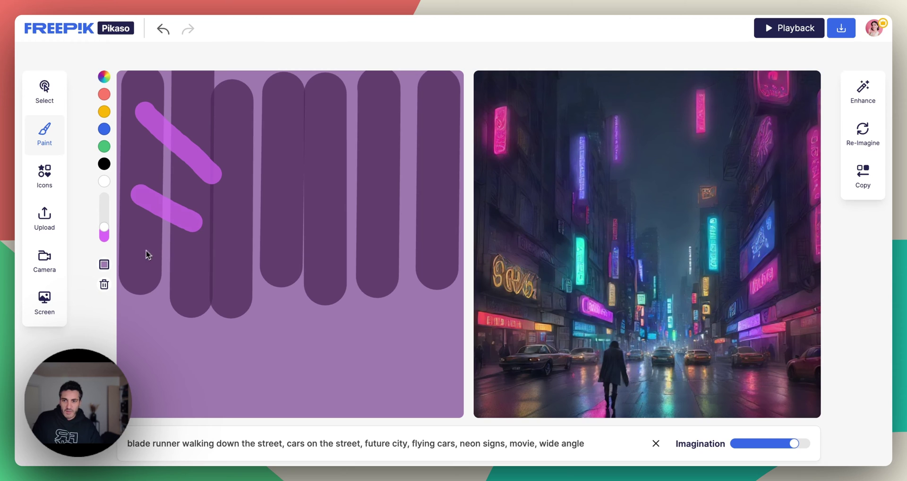
left_click_drag(136, 260, 175, 271)
left_click_drag(446, 129, 368, 170)
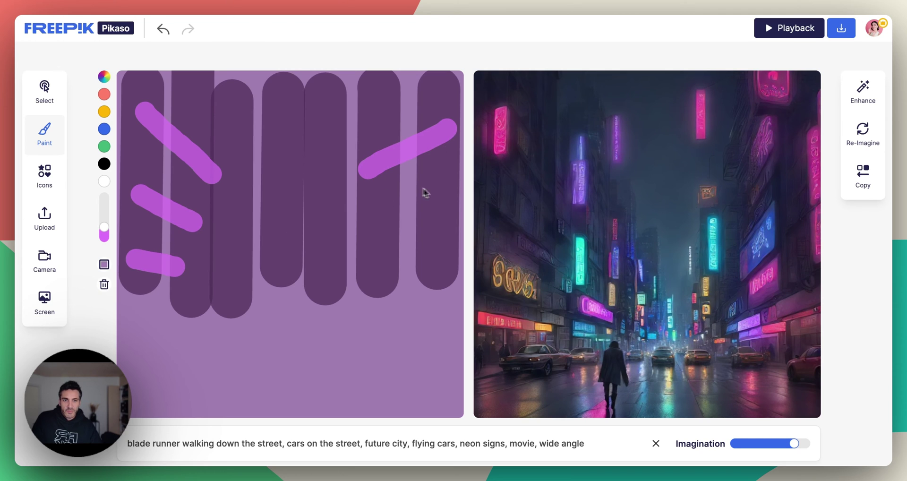
left_click_drag(450, 183, 367, 231)
left_click_drag(452, 256, 390, 263)
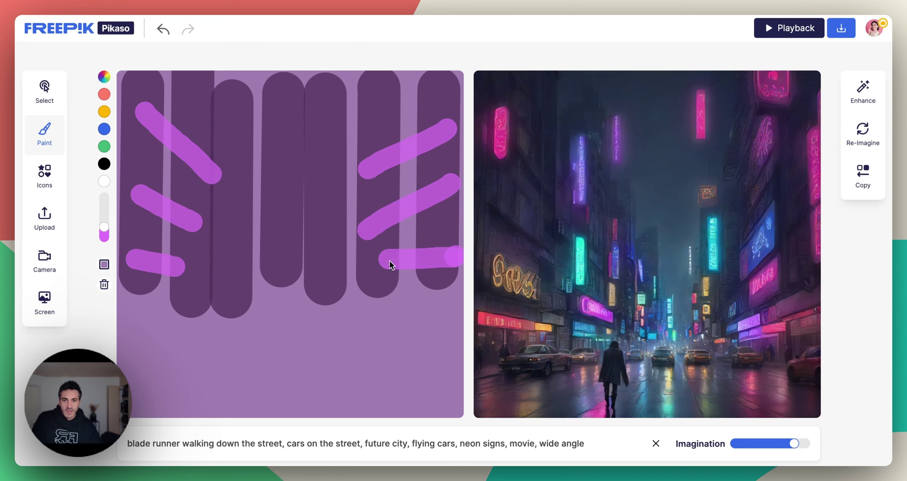
left_click_drag(458, 335, 409, 314)
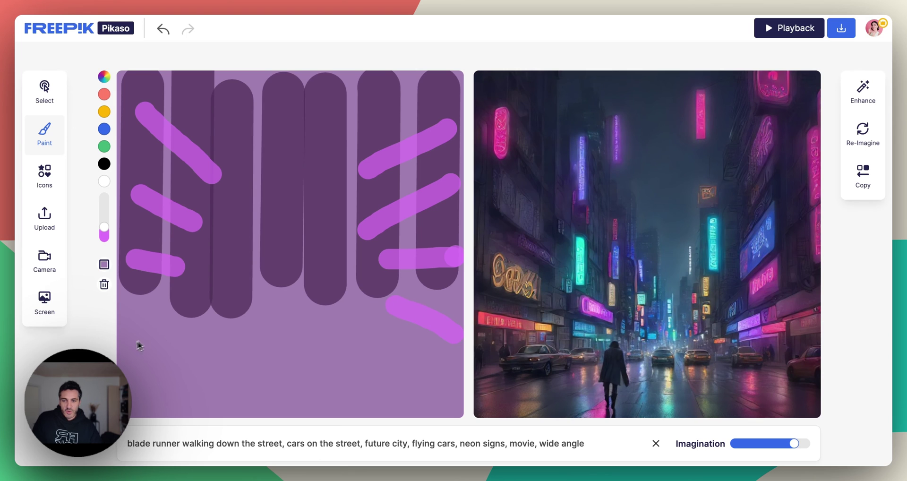
left_click_drag(130, 353, 186, 313)
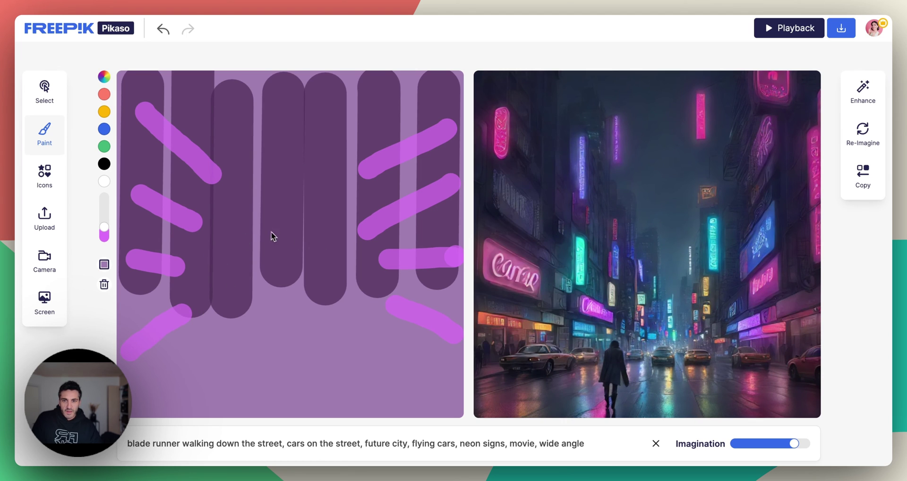
Add one pink stroke at upper right, then eight blue diagonal strokes across both sides.
left_click_drag(398, 94, 350, 127)
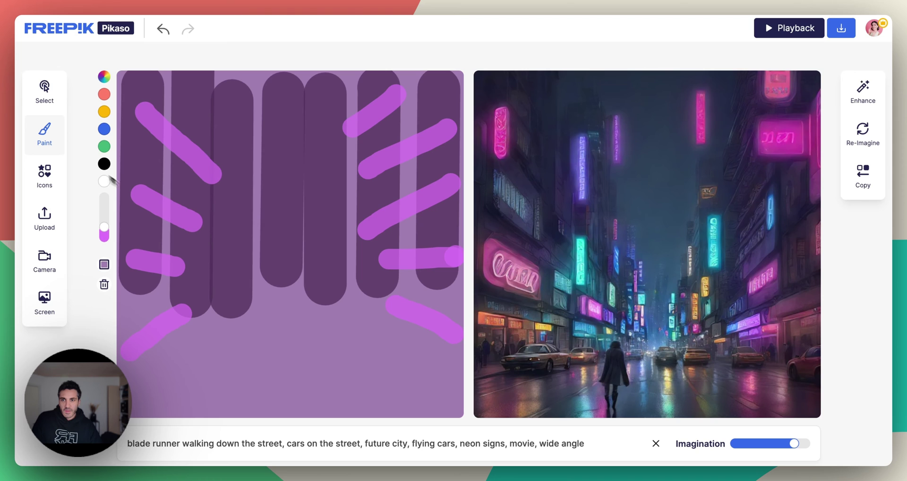
left_click(104, 128)
left_click_drag(133, 144, 182, 178)
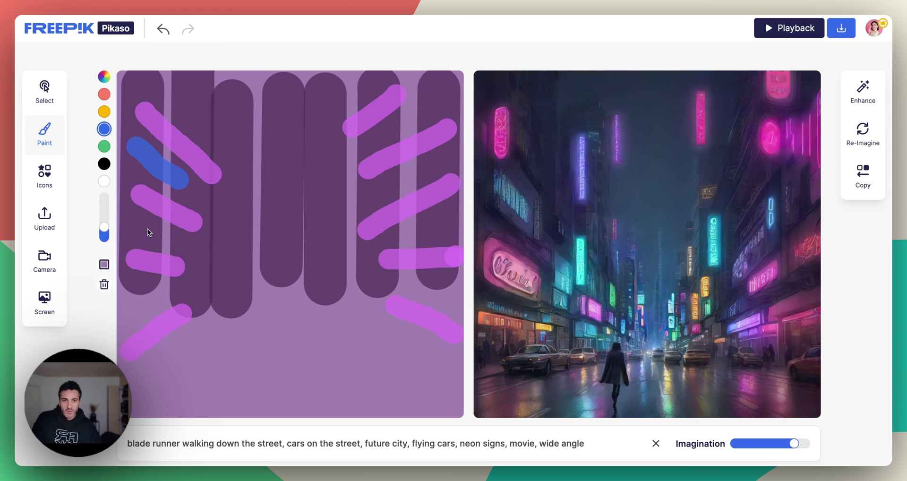
left_click_drag(147, 230, 176, 235)
left_click_drag(126, 305, 179, 290)
left_click_drag(439, 306, 387, 294)
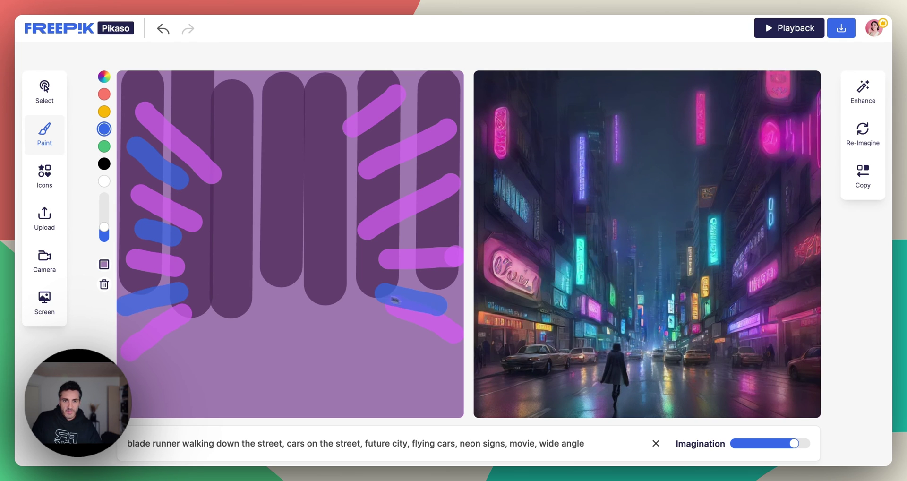
left_click_drag(437, 229, 393, 239)
left_click_drag(435, 158, 405, 185)
left_click_drag(431, 110, 388, 146)
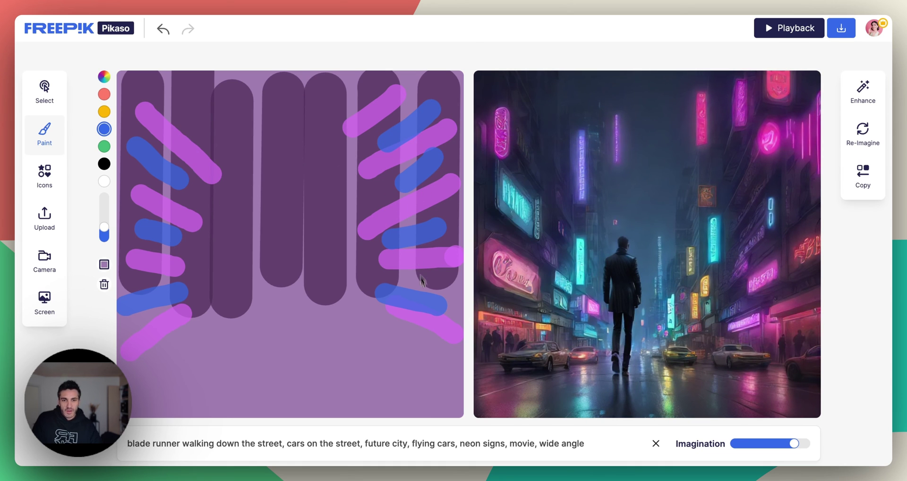
left_click_drag(128, 384, 157, 370)
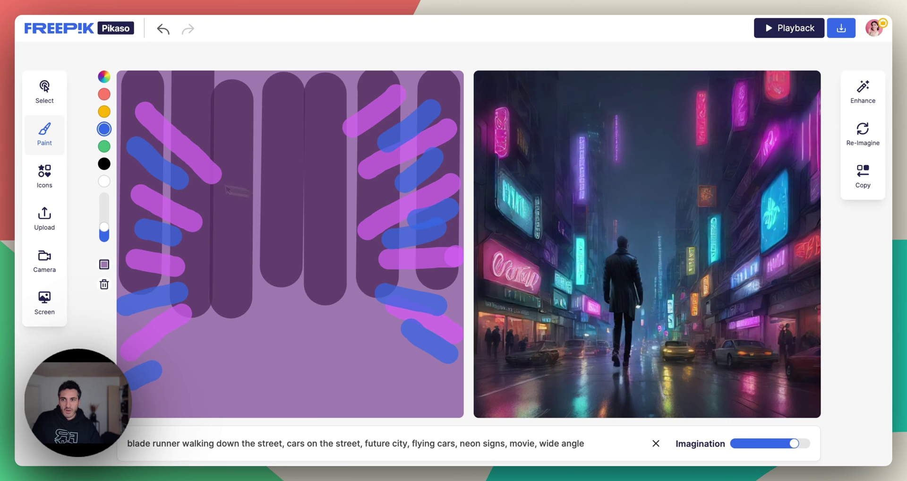
Paint five short white dabs in a cluster near the top centre between the columns.
left_click(104, 181)
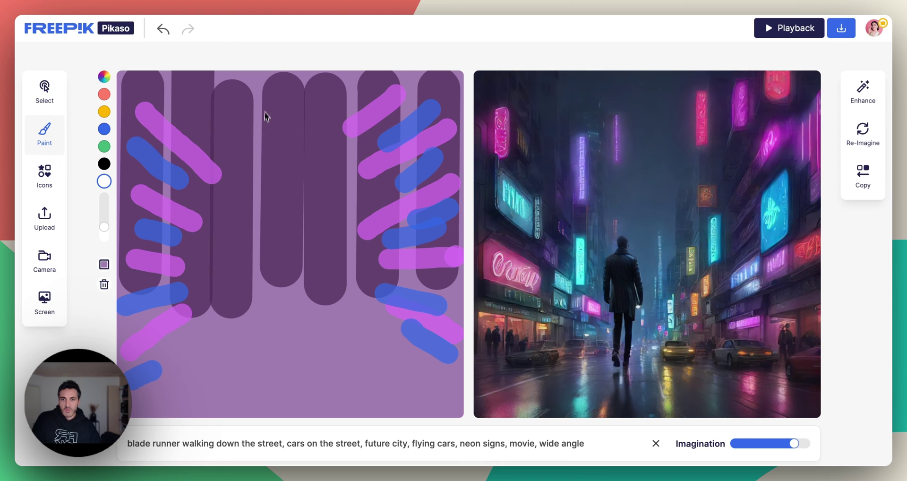
left_click_drag(279, 103, 296, 178)
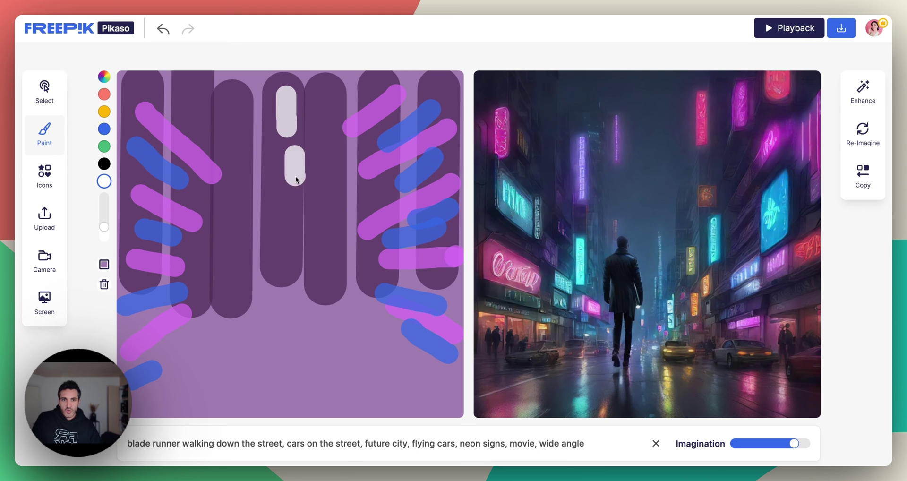
mouse_move(313, 121)
left_mouse_down()
mouse_move(313, 84)
mouse_move(314, 101)
mouse_move(285, 98)
left_mouse_up()
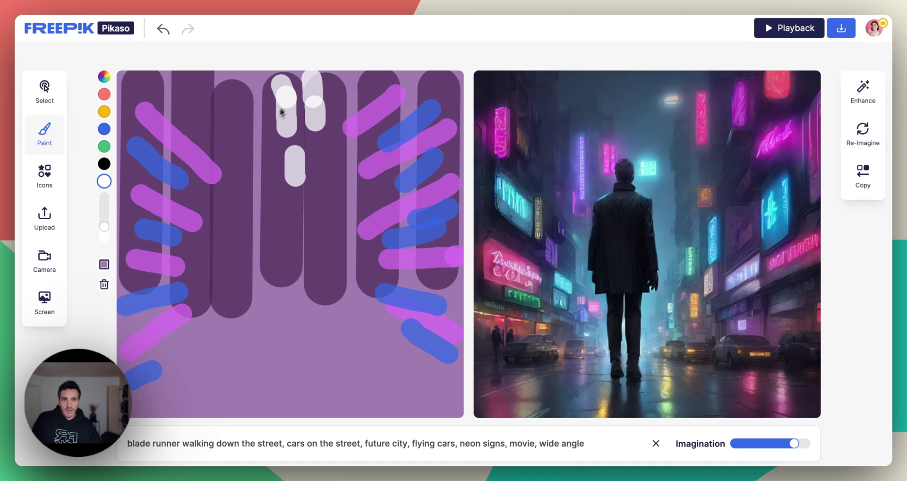
left_click_drag(263, 142, 273, 174)
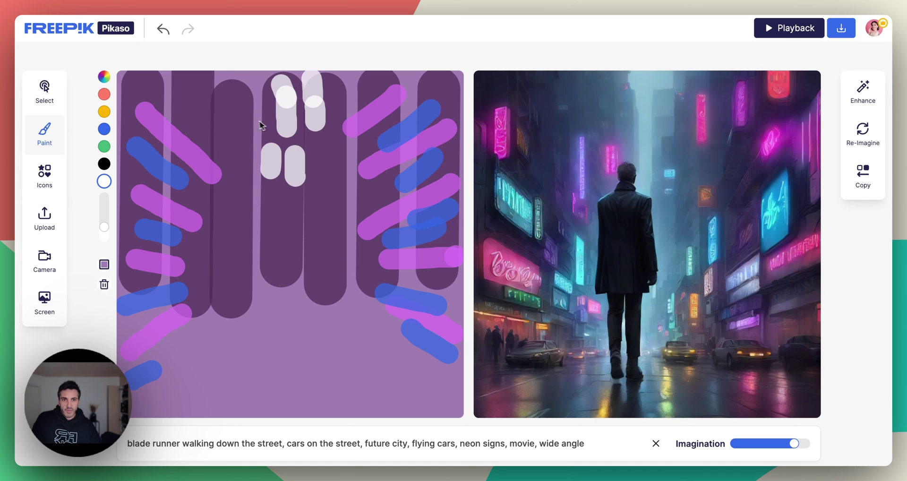
left_click_drag(258, 83, 258, 94)
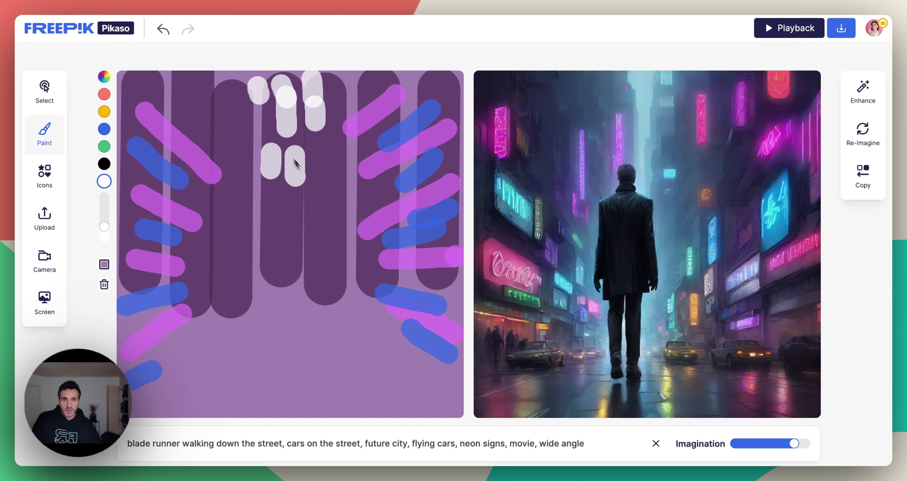
left_click_drag(329, 148, 332, 161)
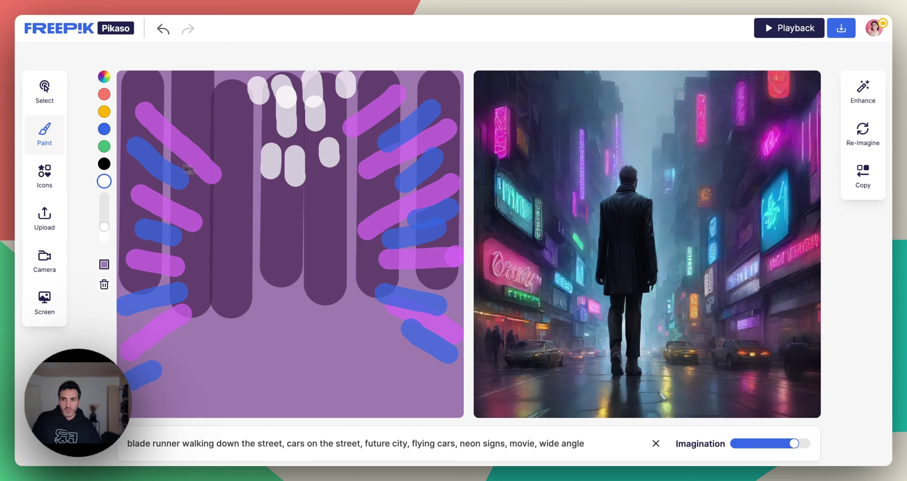
Set the paint colour to magenta (251,0,255) and dab it over the white cluster.
left_click(104, 76)
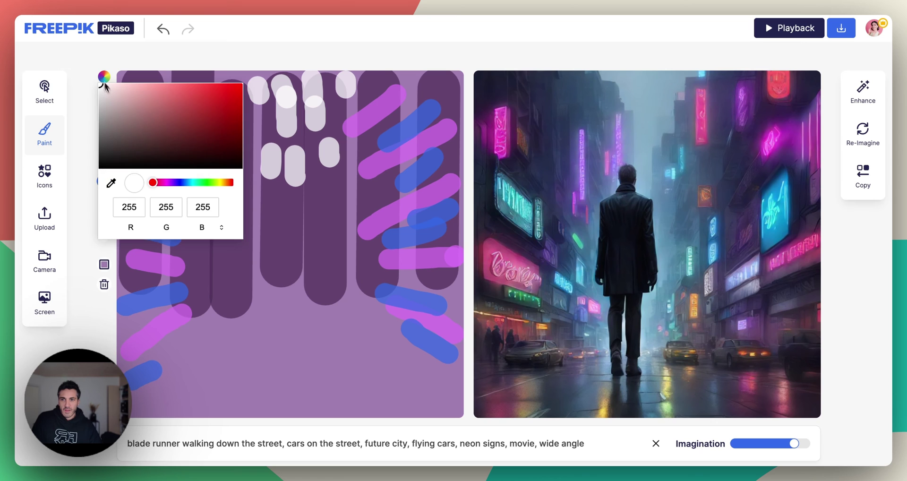
left_click(165, 183)
left_click(240, 85)
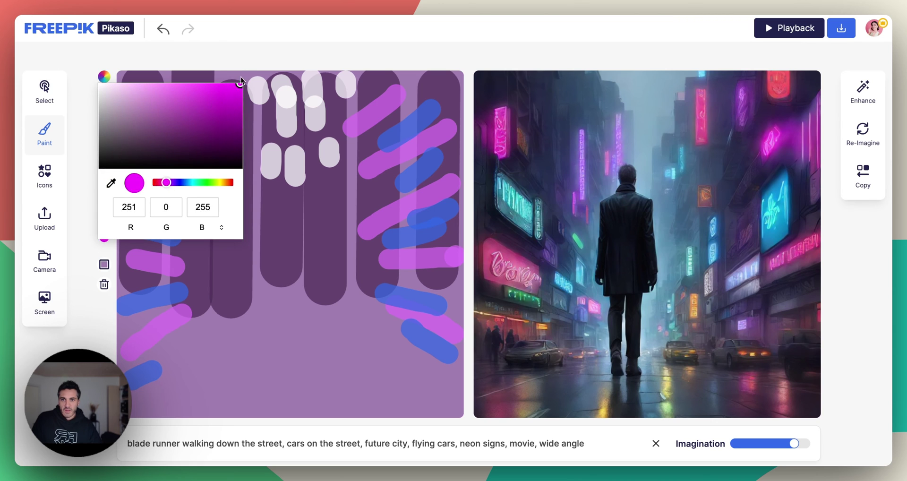
left_click_drag(301, 90, 297, 163)
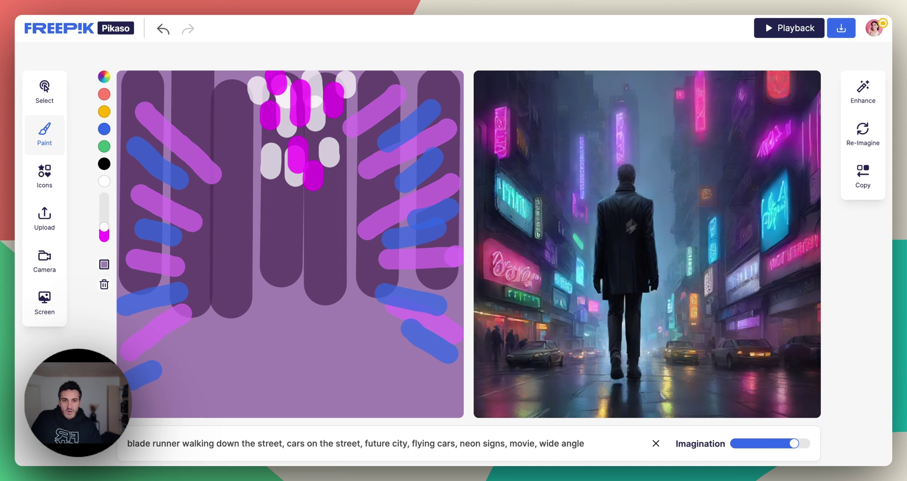
With yellow and a larger brush, paint a broad patch over the sketch's lower-left corner.
left_click(103, 116)
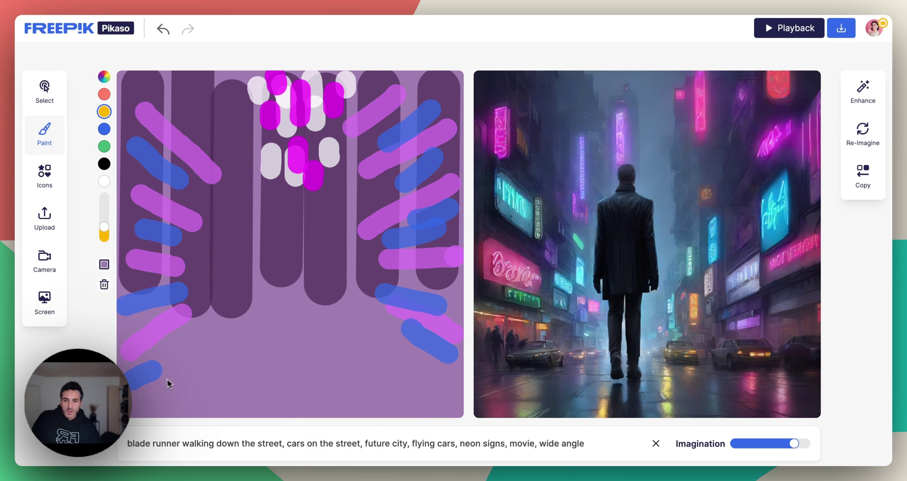
mouse_move(107, 232)
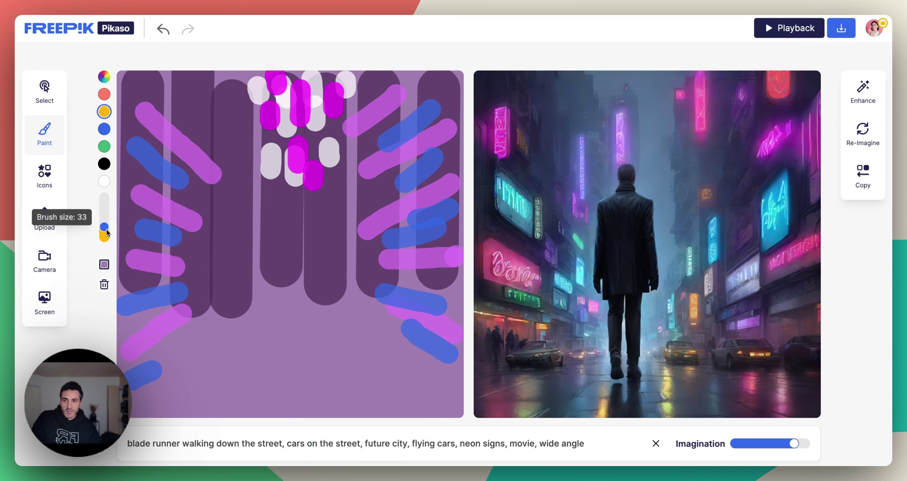
left_click_drag(107, 217, 105, 207)
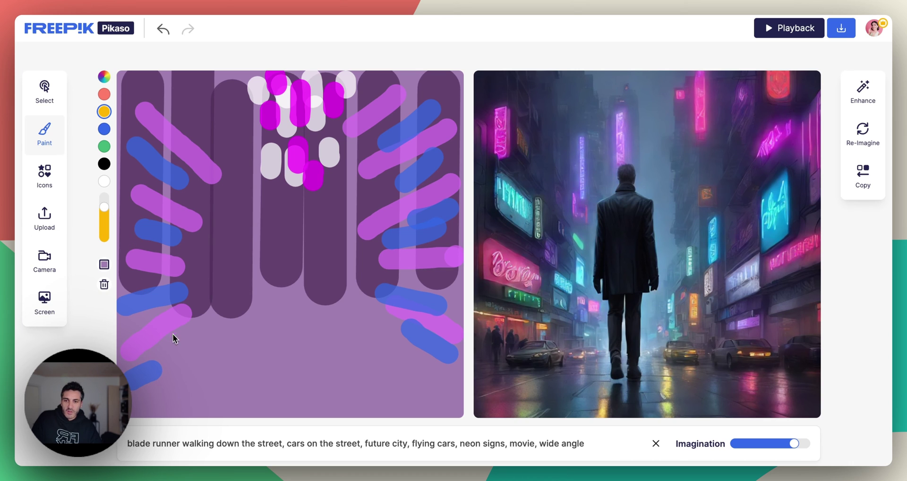
mouse_move(187, 302)
left_mouse_down()
mouse_move(132, 380)
mouse_move(146, 397)
mouse_move(142, 411)
left_mouse_up()
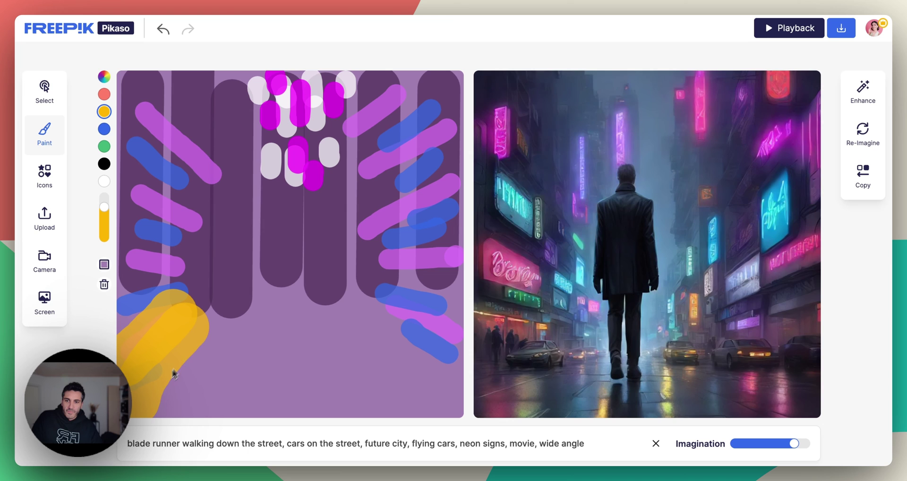
left_click_drag(199, 366, 180, 391)
left_click_drag(212, 343, 185, 388)
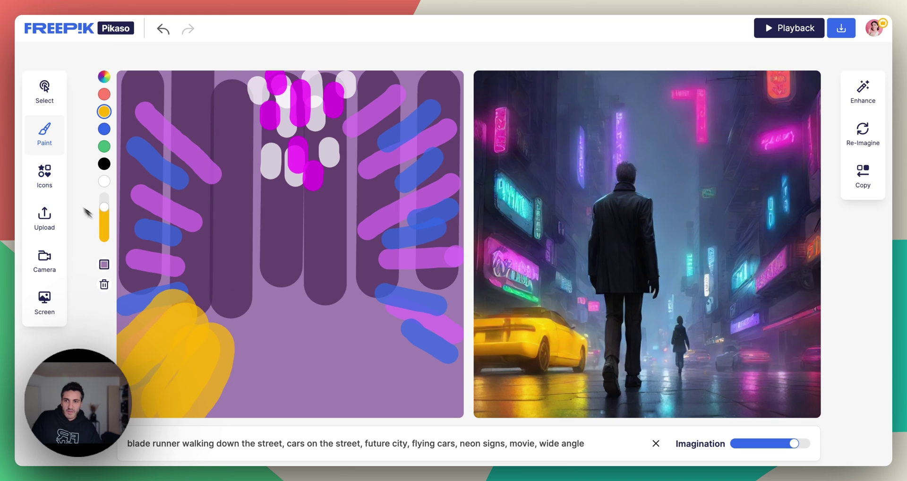
Paint a red patch at lower right, then add black wheel dabs near the bottom right.
left_click(104, 94)
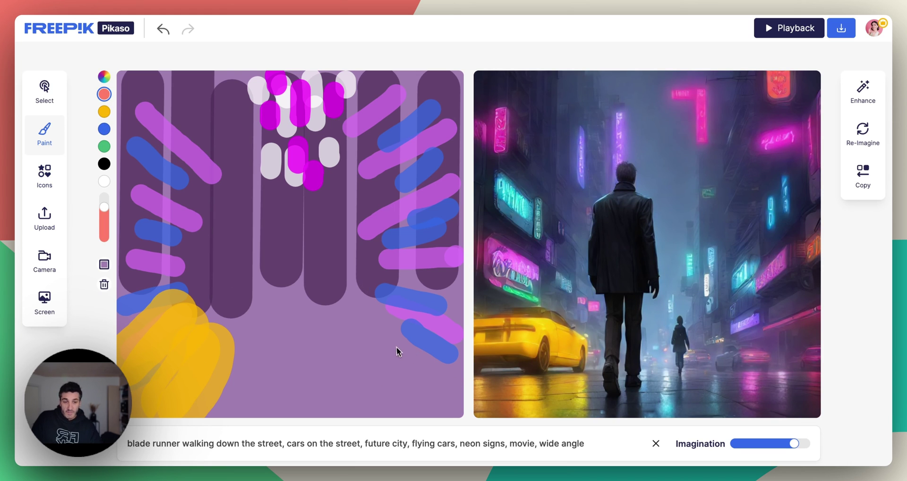
mouse_move(381, 340)
left_mouse_down()
mouse_move(417, 358)
mouse_move(402, 337)
mouse_move(440, 352)
mouse_move(423, 356)
mouse_move(441, 385)
mouse_move(402, 364)
mouse_move(449, 387)
mouse_move(412, 336)
mouse_move(460, 354)
mouse_move(425, 328)
mouse_move(460, 333)
mouse_move(414, 343)
mouse_move(458, 352)
mouse_move(402, 319)
mouse_move(437, 325)
left_mouse_up()
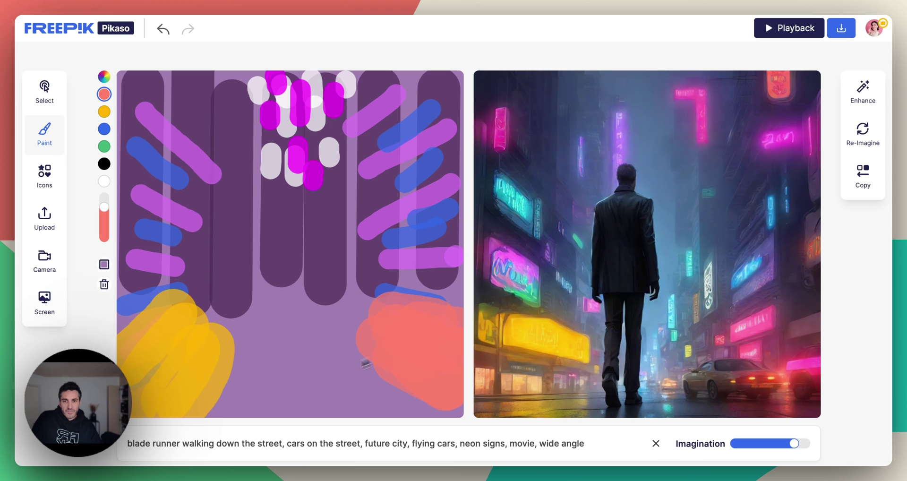
left_click(104, 164)
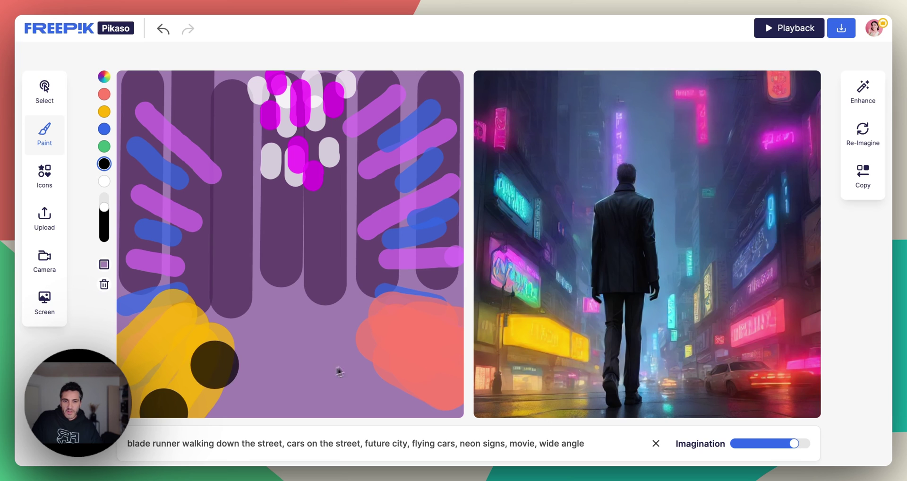
left_click(376, 362)
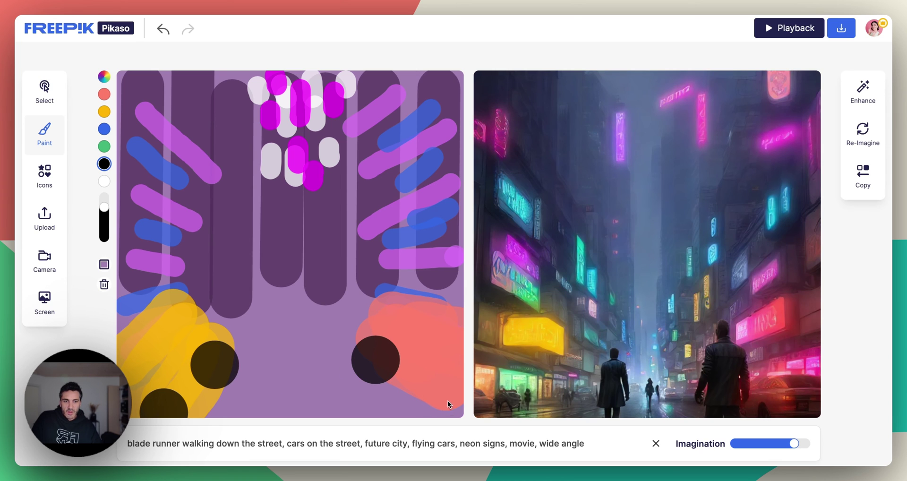
left_click(447, 399)
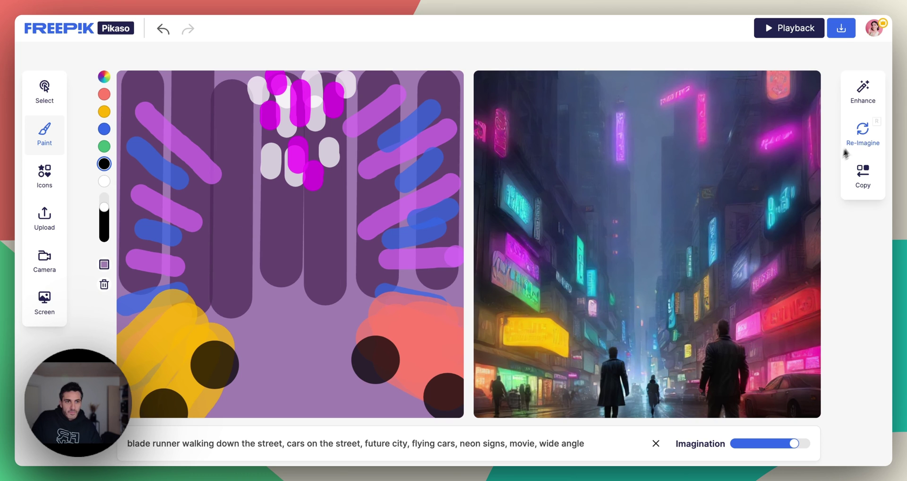
Re-imagine twice to get a coated figure walking beside a glowing orange car.
left_click(867, 140)
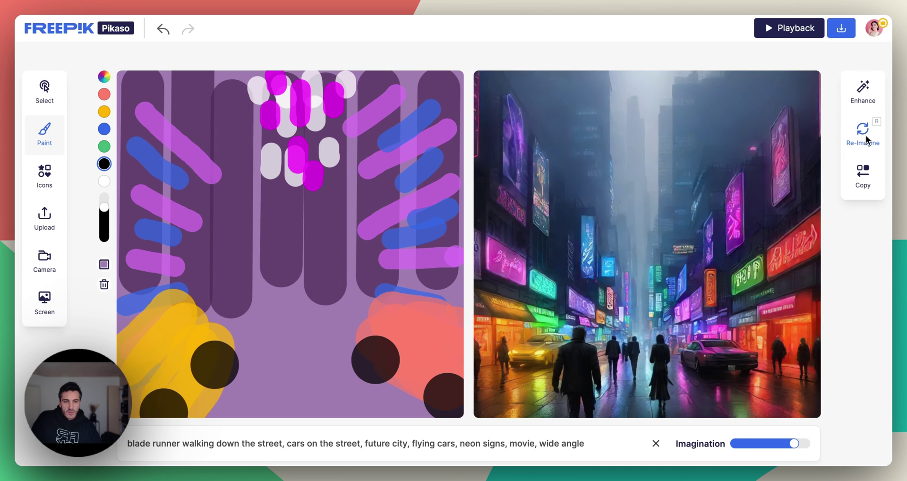
left_click(865, 138)
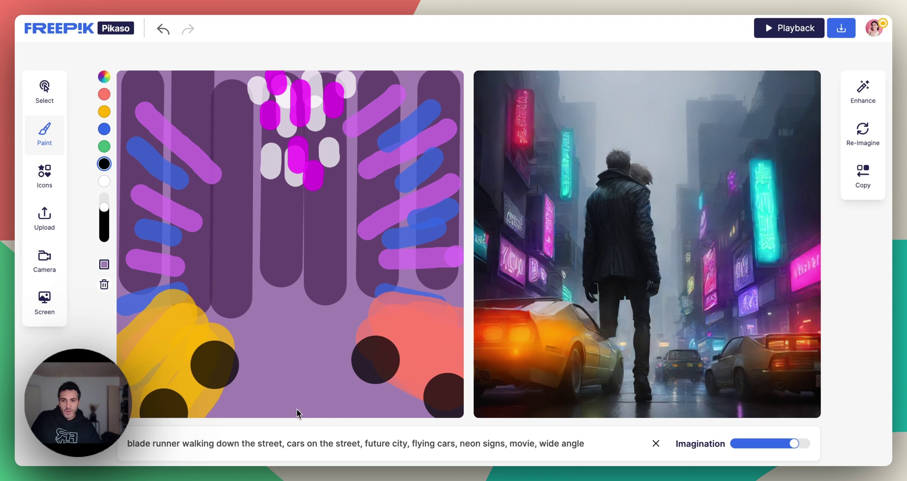
Paint a black body shape up the canvas centre and a head over the magenta strokes.
left_click_drag(298, 409, 291, 304)
mouse_move(308, 353)
left_mouse_down()
mouse_move(325, 250)
mouse_move(298, 342)
mouse_move(278, 233)
mouse_move(329, 225)
mouse_move(304, 326)
mouse_move(271, 233)
mouse_move(292, 377)
mouse_move(311, 270)
left_mouse_up()
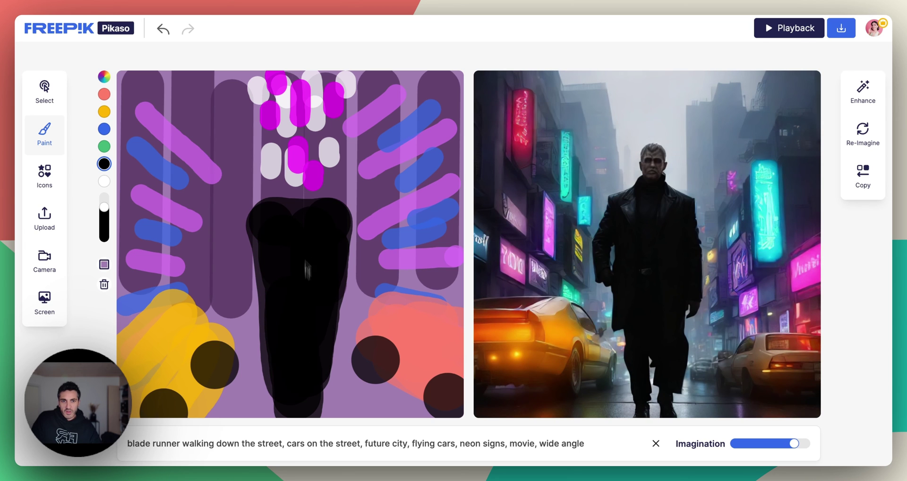
left_click_drag(303, 170, 305, 204)
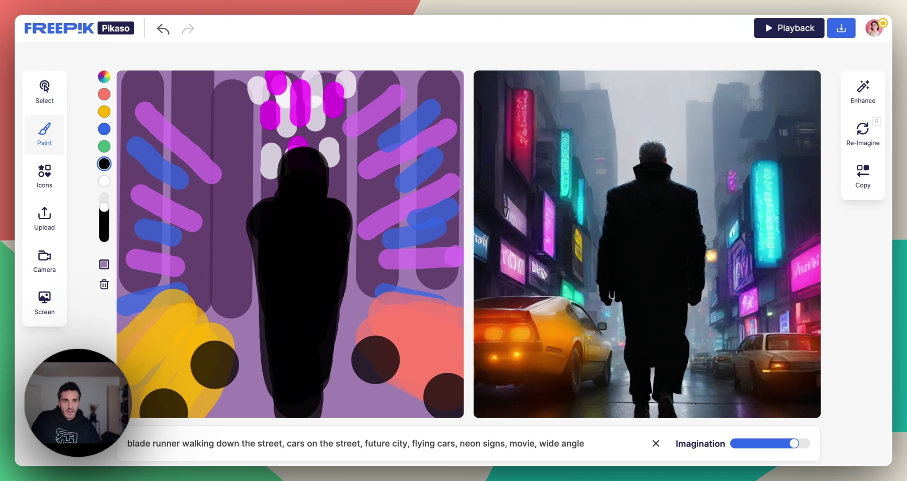
Re-imagine eight times until the long-coated man walks away through a foggy neon canyon.
left_click(860, 134)
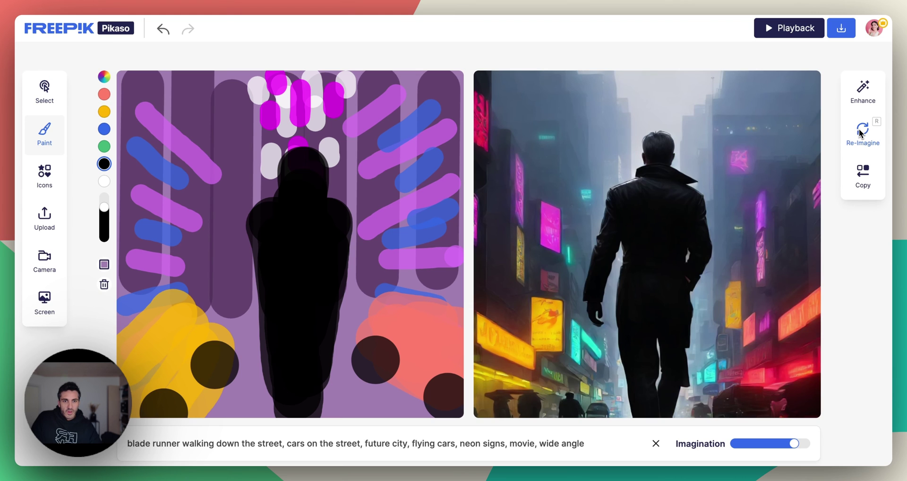
left_click(860, 133)
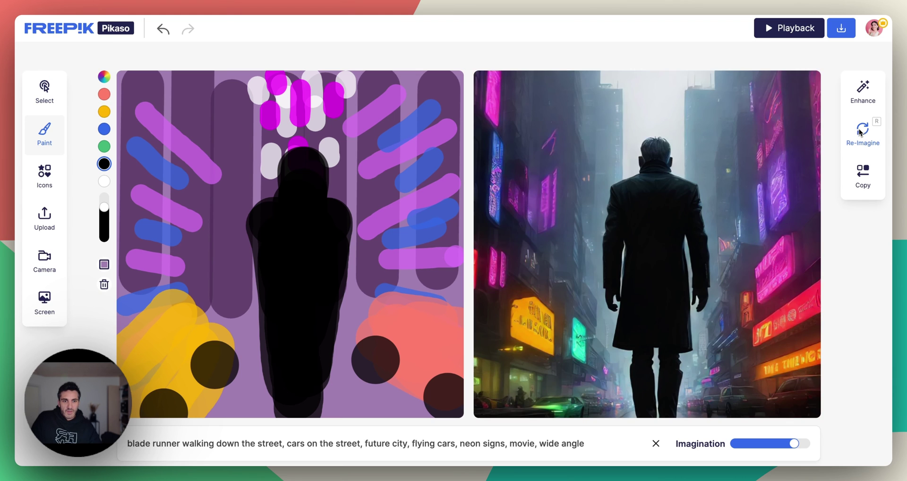
left_click(860, 134)
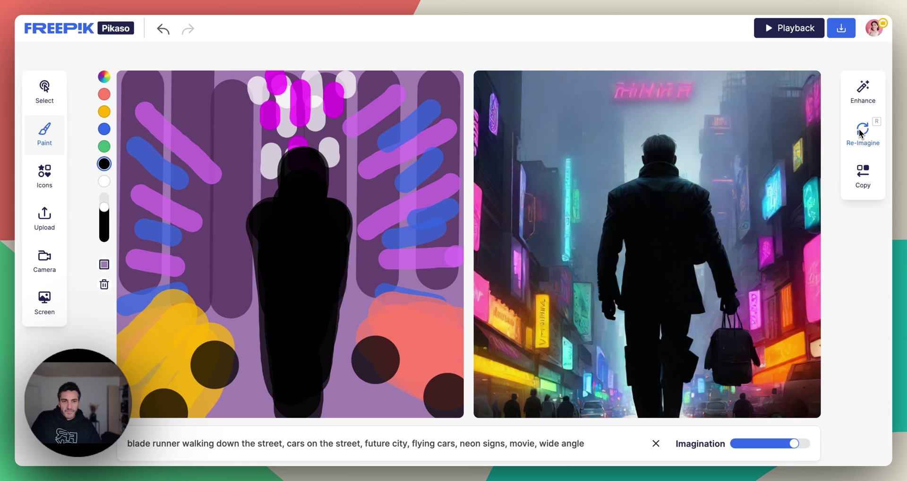
left_click(860, 133)
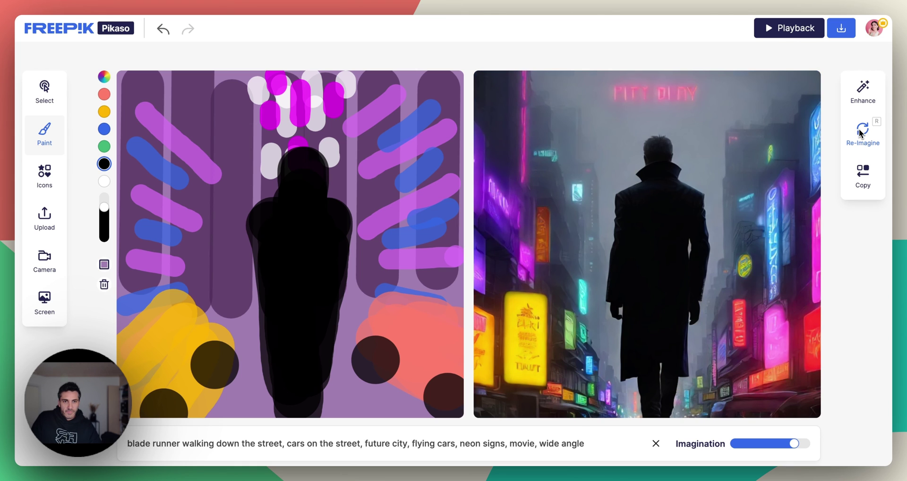
left_click(859, 133)
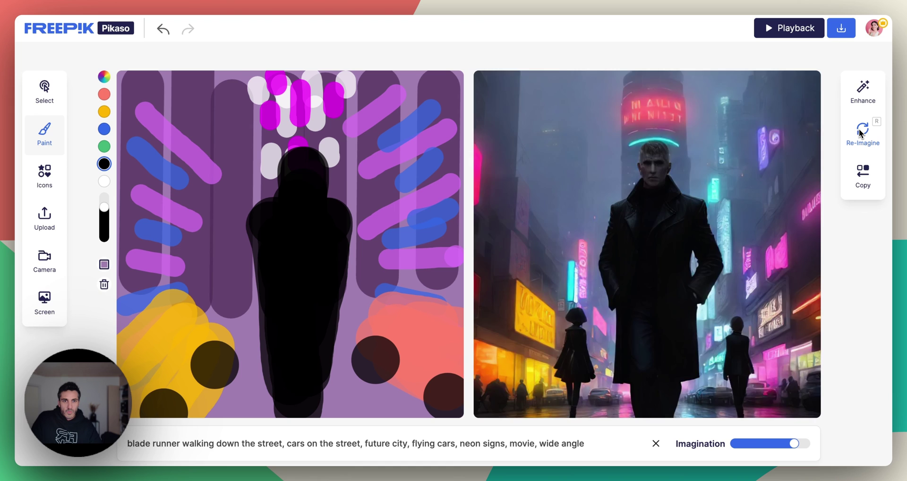
left_click(860, 133)
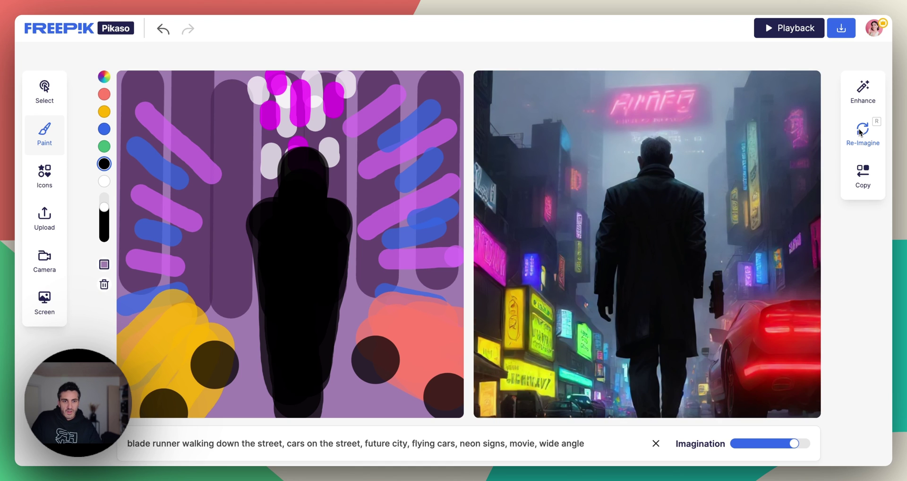
left_click(860, 133)
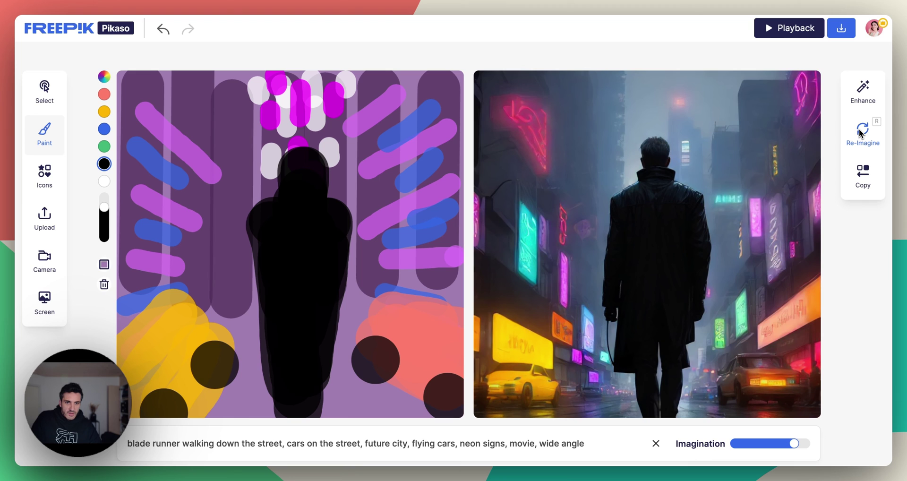
left_click(860, 133)
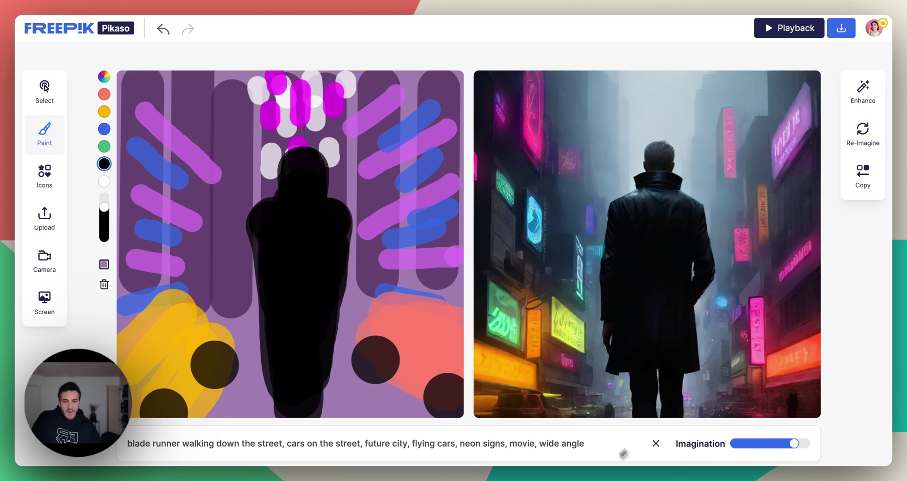
Append ", rain" to the prompt and generate three rainy variations of the street.
left_click(596, 447)
type(", rain")
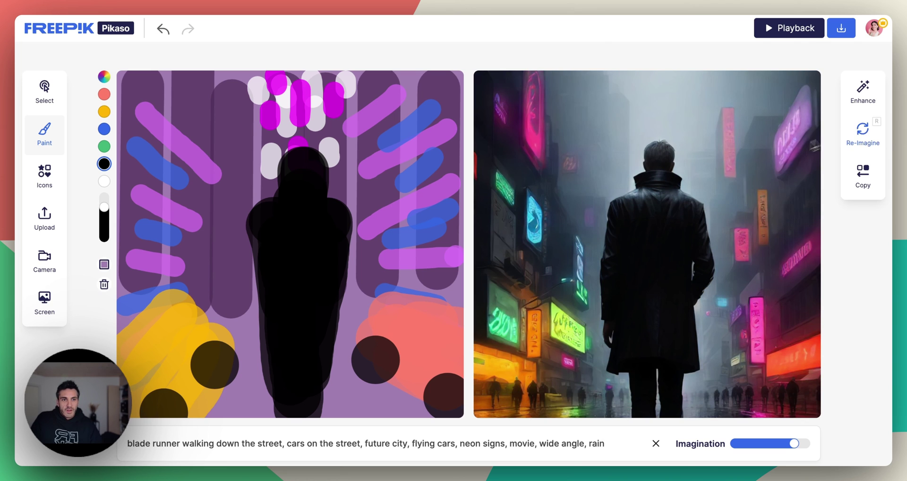
left_click(860, 131)
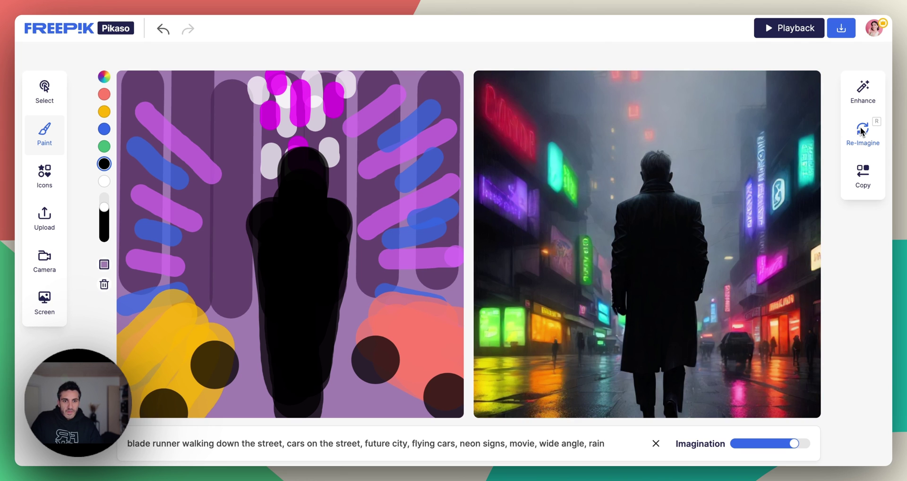
left_click(860, 130)
left_click(859, 131)
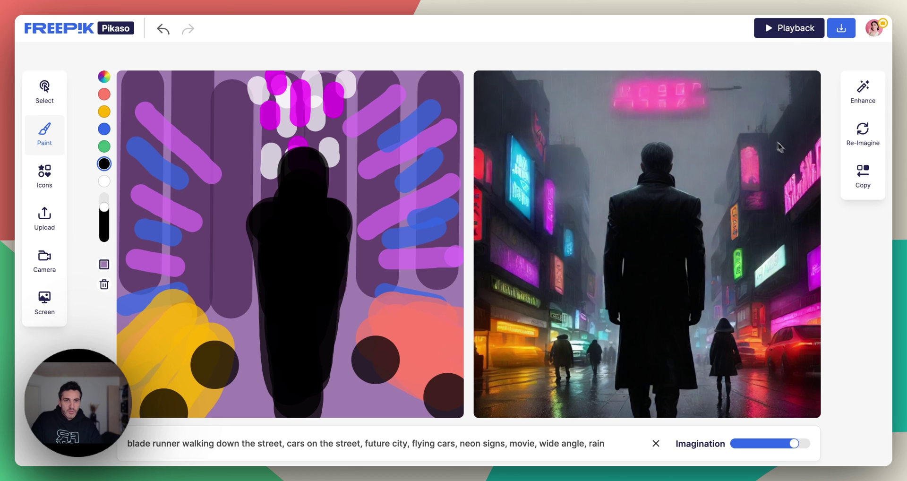
Enhance the rainy render and check its settings: Standard, Vivid imagination, 1k resolution.
left_click(861, 101)
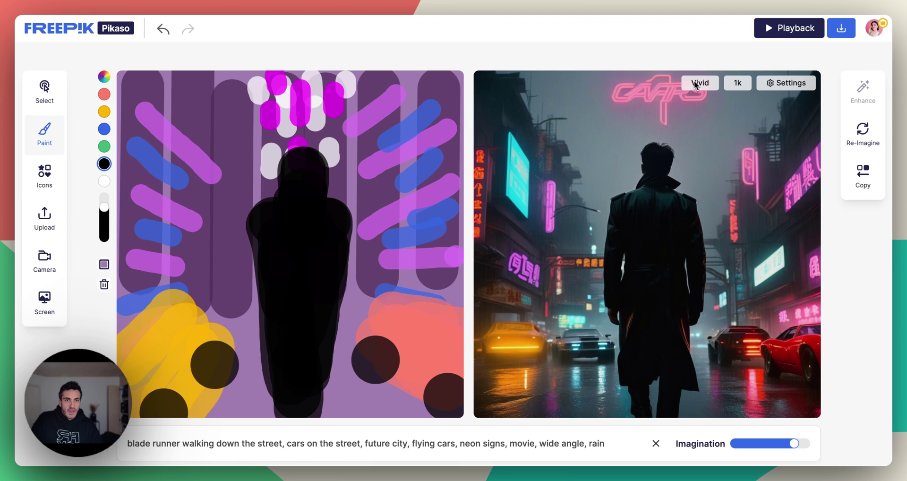
left_click(792, 88)
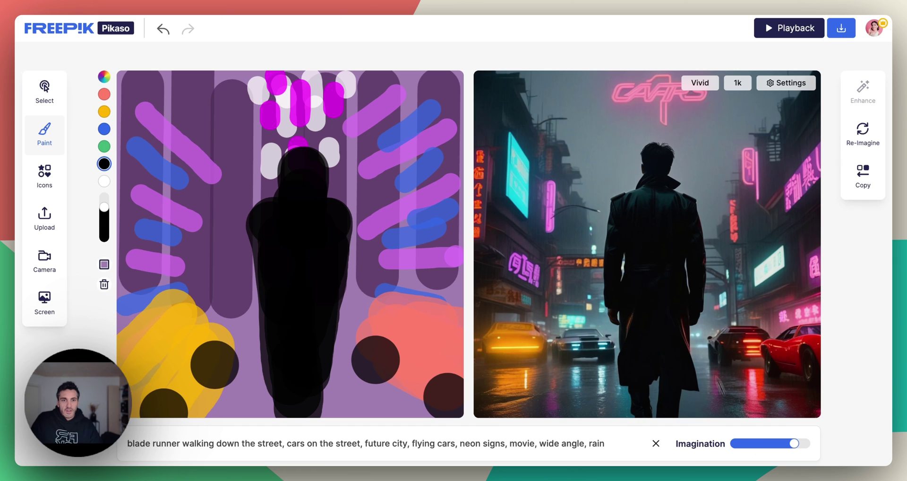
Download only the enhanced image using the Single image option.
left_click(836, 33)
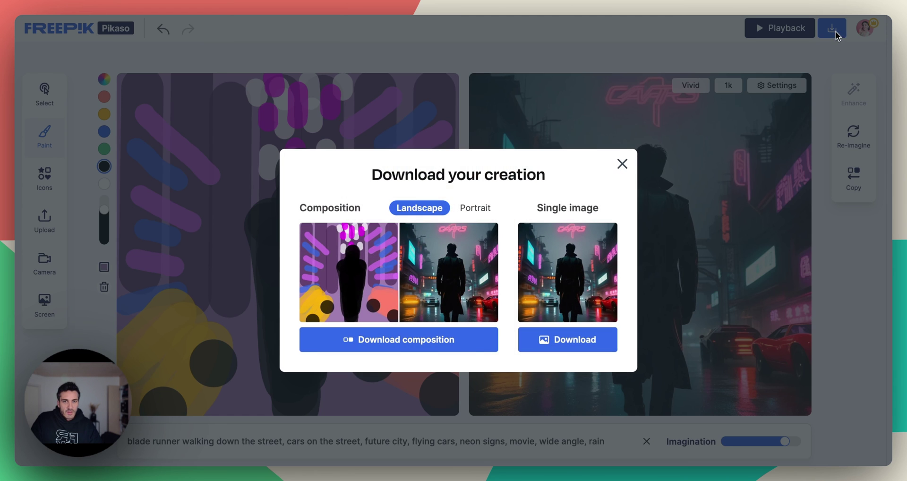
left_click(579, 339)
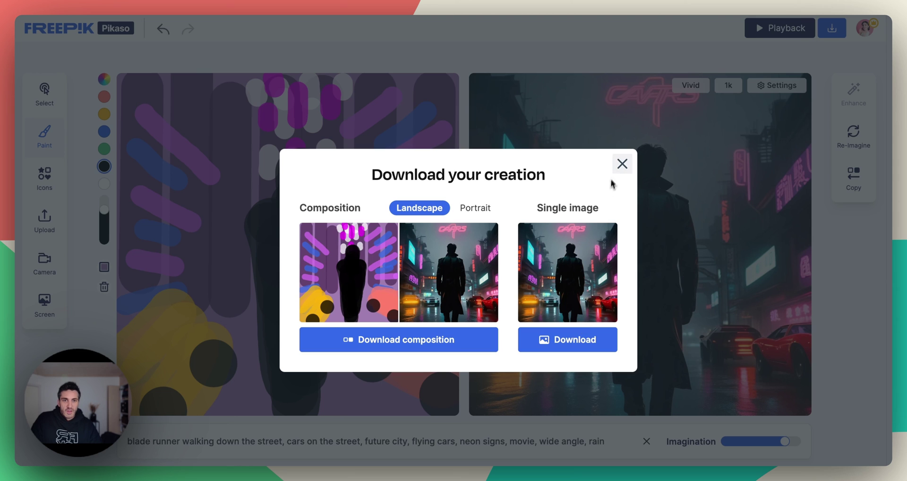